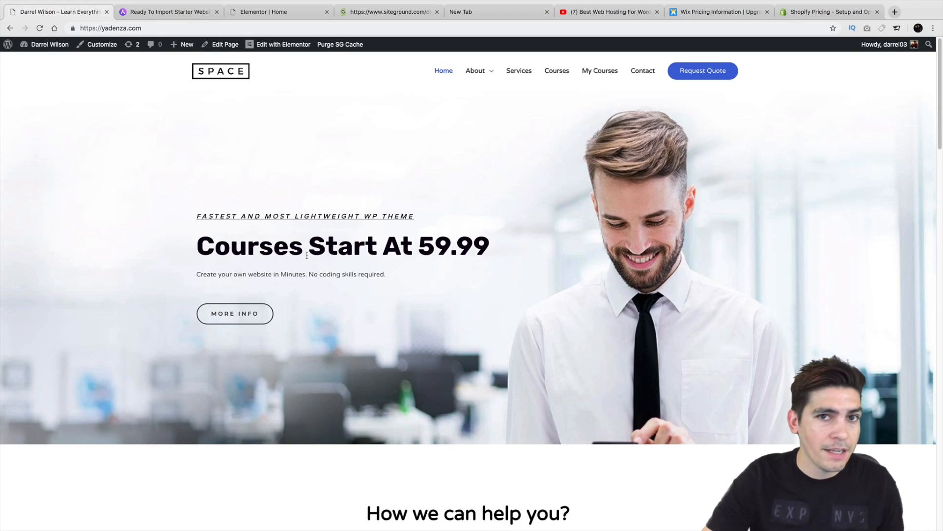
# Step: Compare the Wix and Shopify pricing pages, noting Advanced Shopify's 299 price, then return to Elementor
pyautogui.click(722, 12)
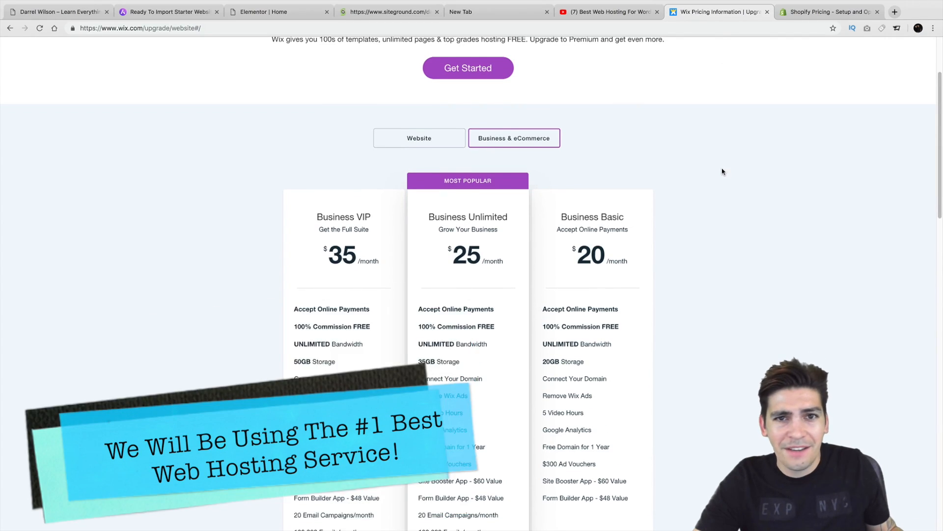
pyautogui.scroll(-1, 722, 171)
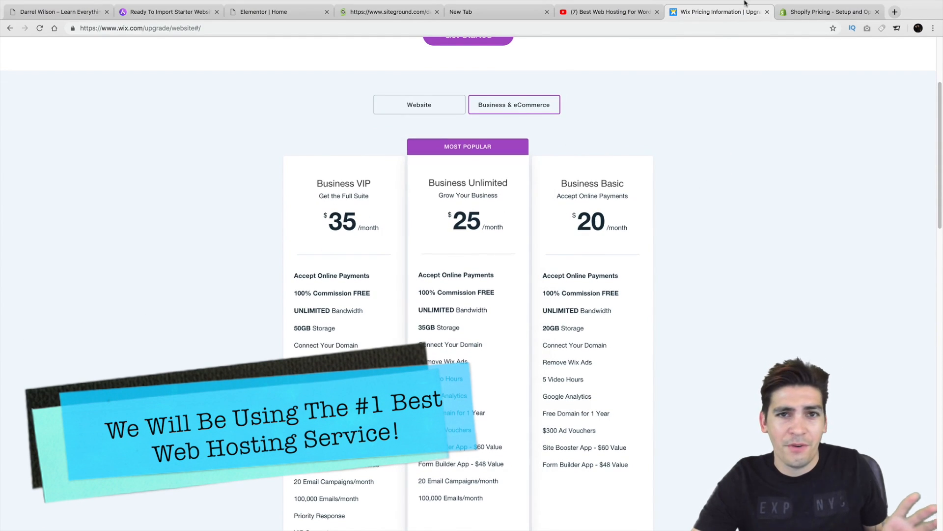
pyautogui.click(828, 12)
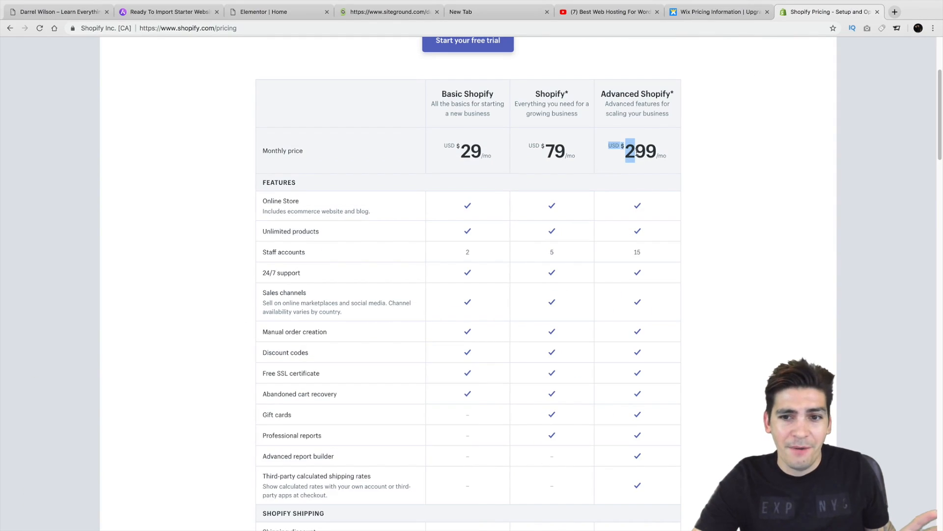
pyautogui.doubleClick(636, 152)
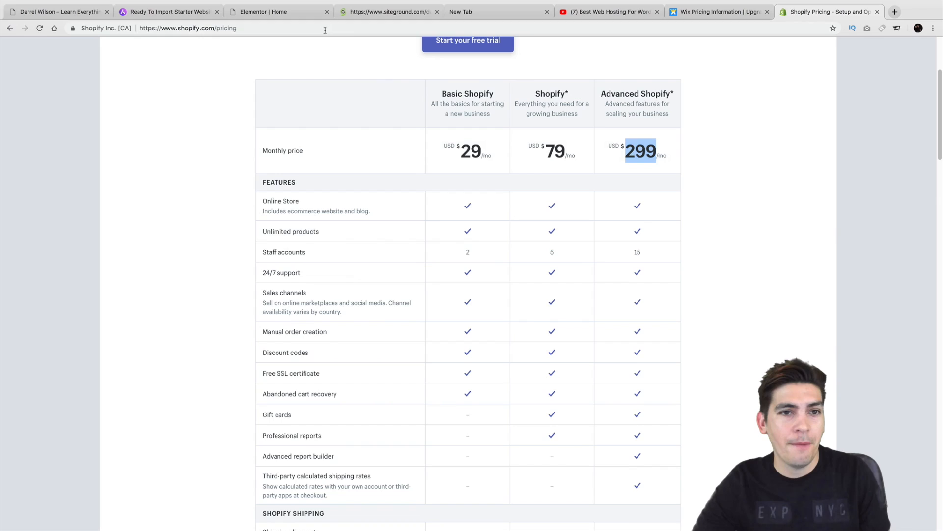
pyautogui.click(300, 12)
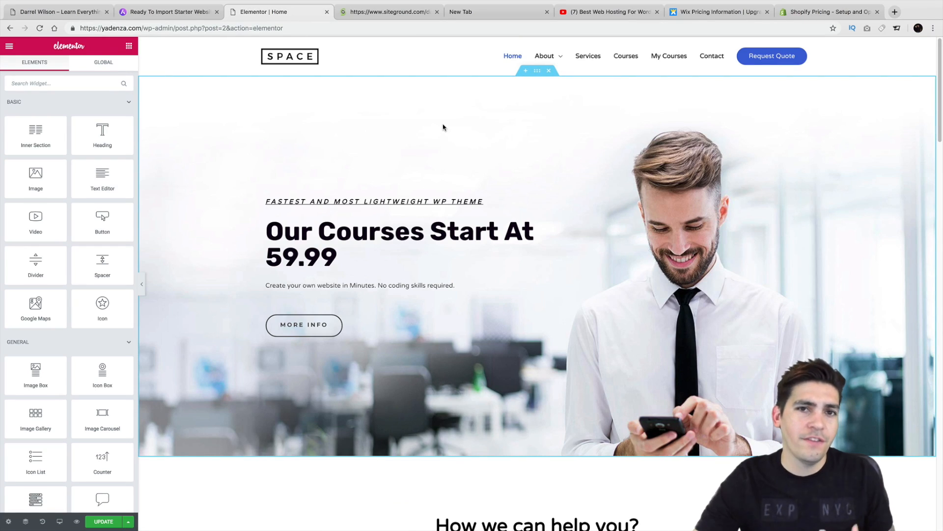
# Step: After glancing at the Astra templates, change the headline to 'Our Amazing Courses Start At 59.99'
pyautogui.click(206, 12)
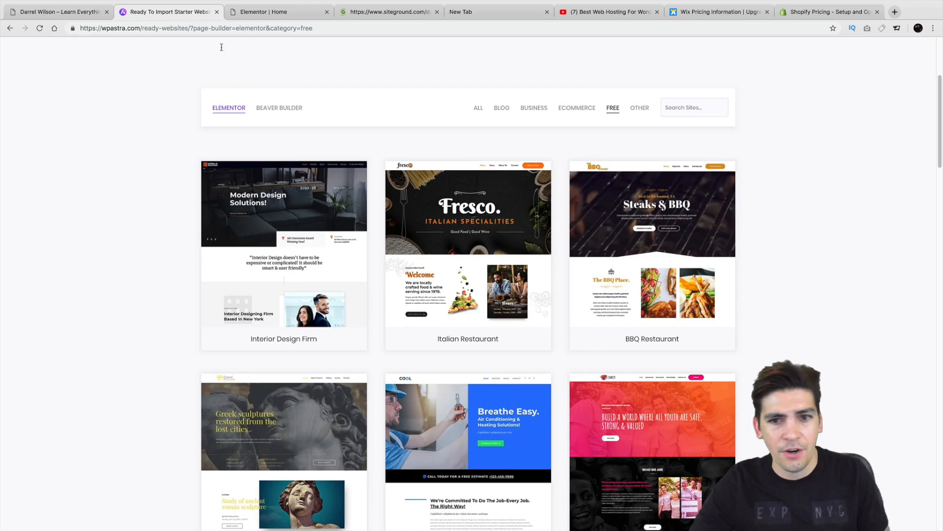
pyautogui.moveTo(939, 149); pyautogui.dragTo(940, 217)
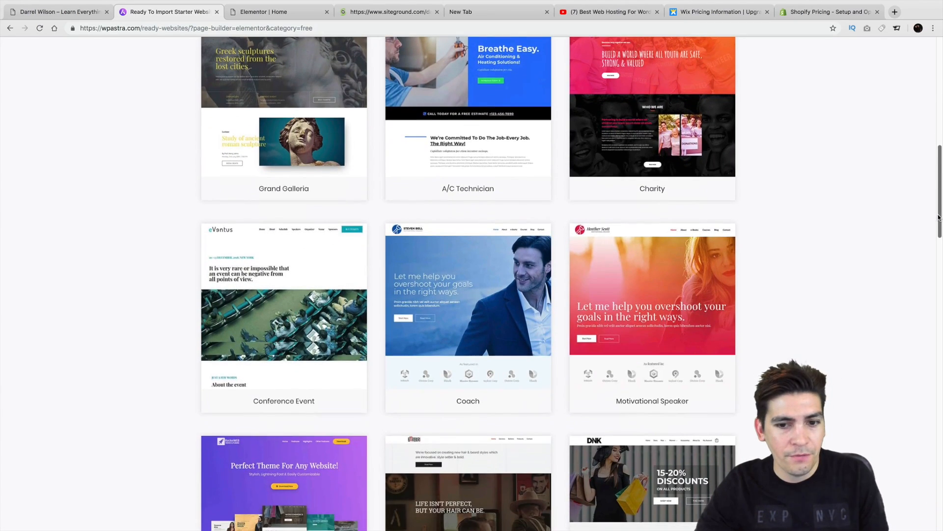
pyautogui.click(290, 12)
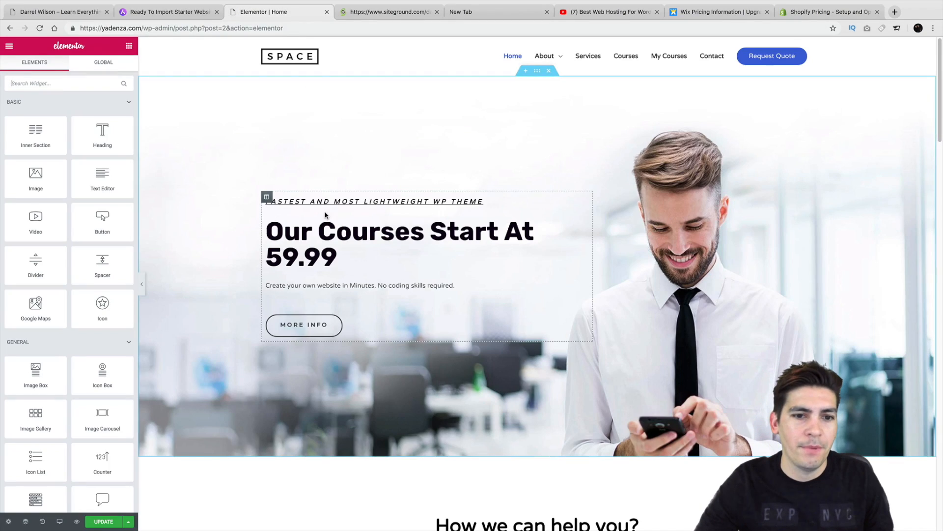
pyautogui.click(362, 231)
pyautogui.doubleClick(364, 229)
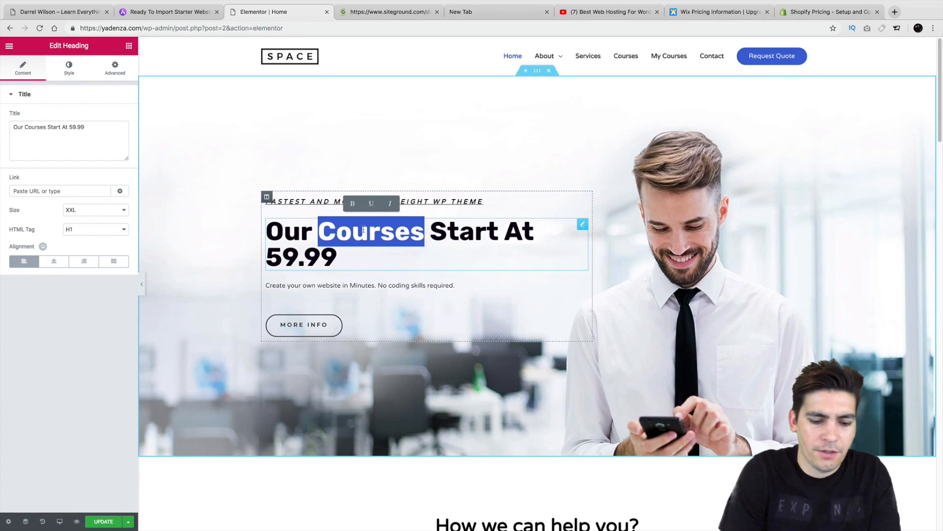
pyautogui.write('Amazing Cour')
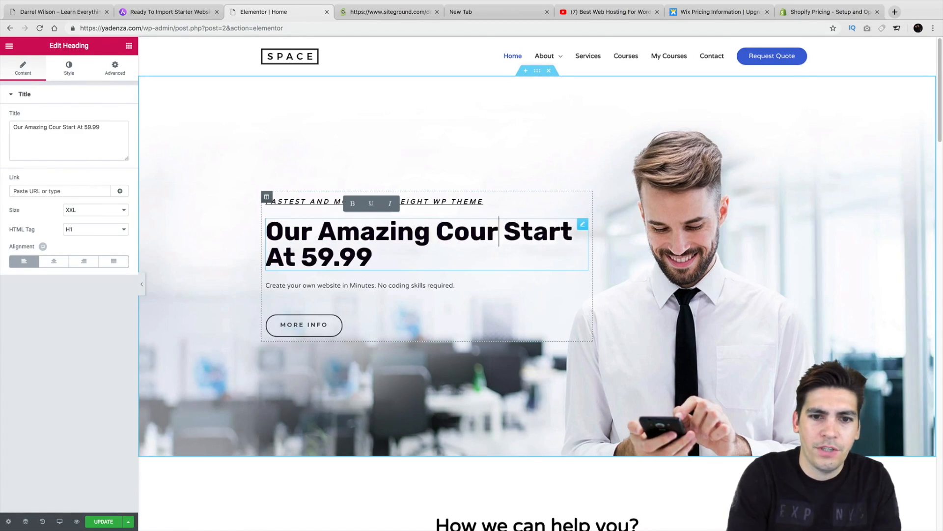
pyautogui.write('ses')
# Step: Move the Development service column to the right of Design
pyautogui.scroll(-10, 378, 228)
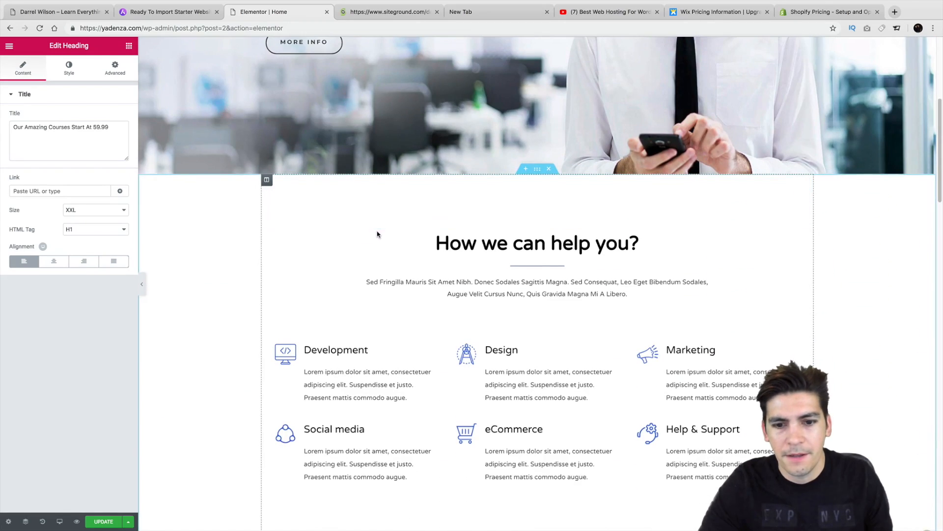
pyautogui.moveTo(270, 338); pyautogui.dragTo(466, 345)
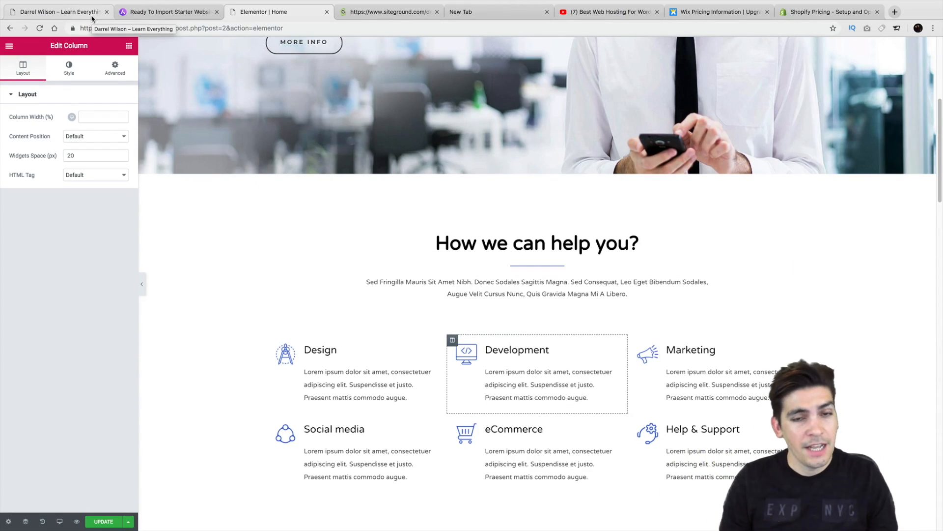
pyautogui.click(495, 12)
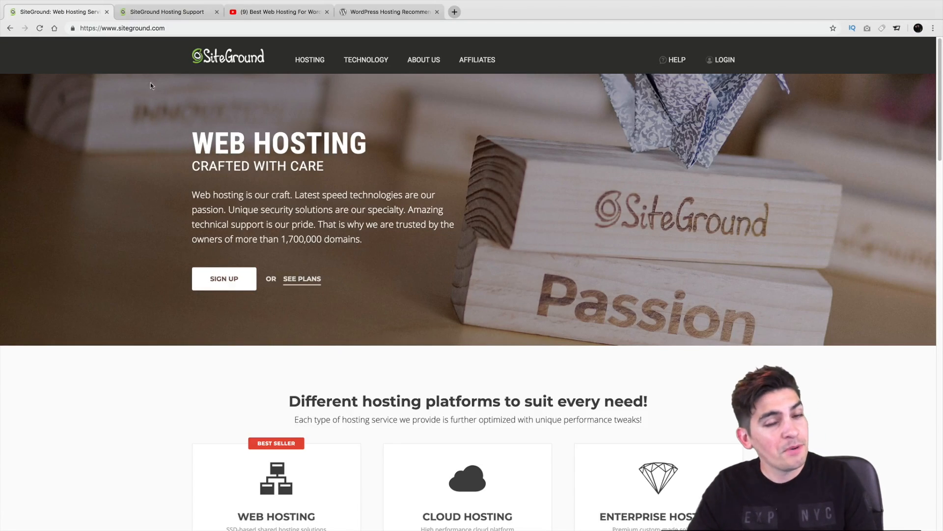
# Step: Read through the best web hosting video's description
pyautogui.click(252, 12)
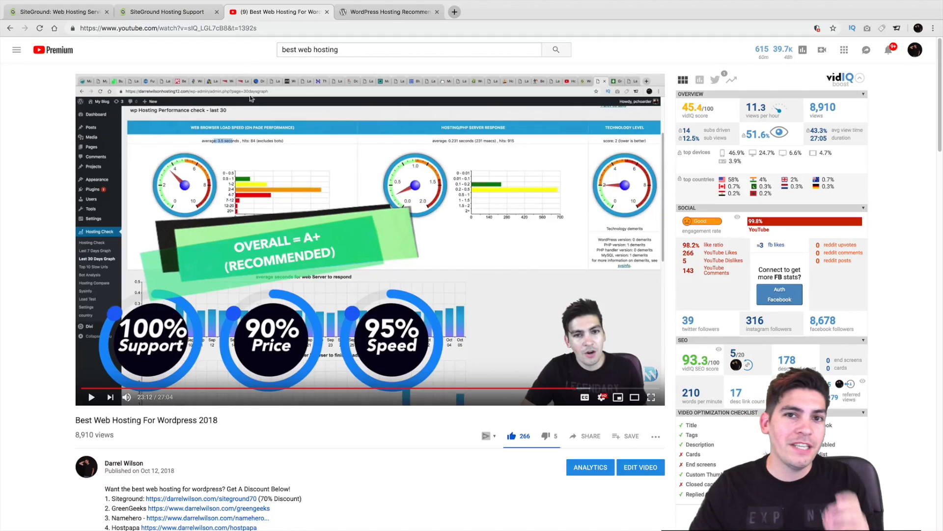
pyautogui.scroll(-1, 249, 258)
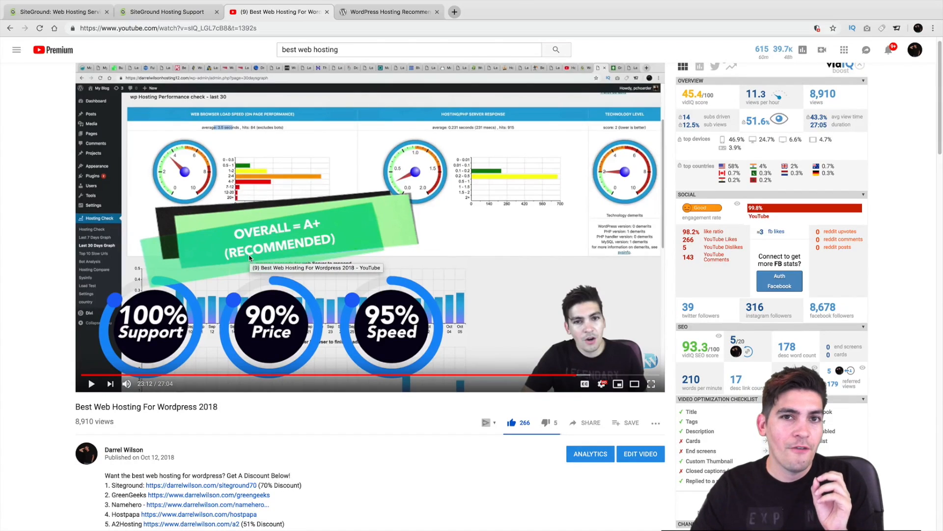
pyautogui.scroll(-3, 249, 258)
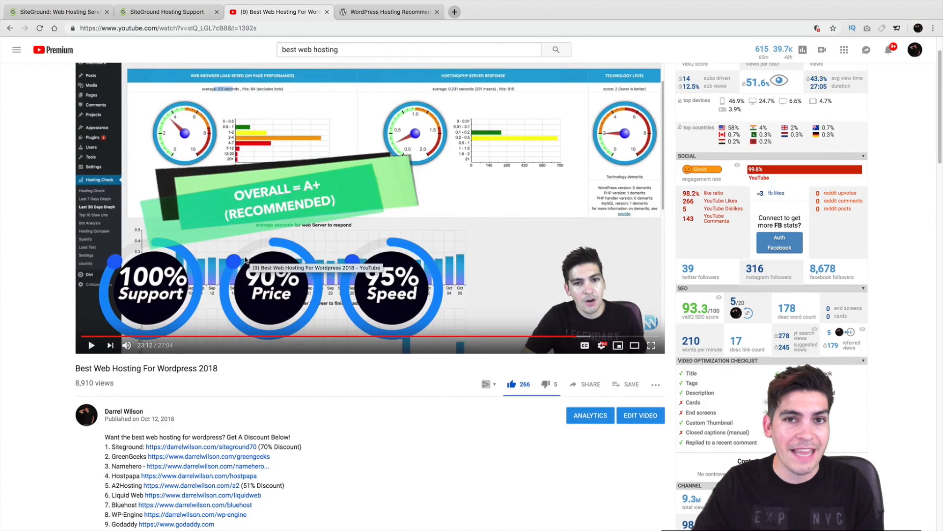
pyautogui.scroll(-3, 245, 256)
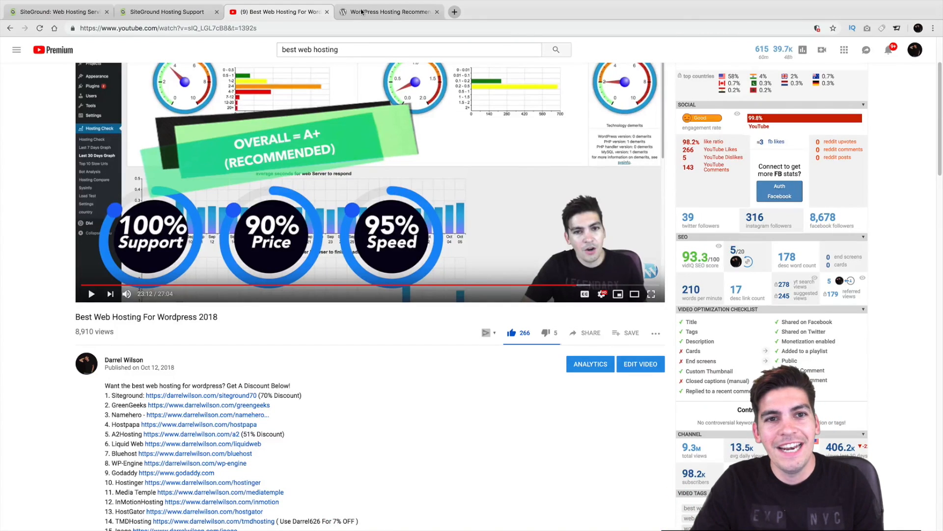
# Step: Review WordPress.org's hosting recommendations, then the SiteGround support page and homepage
pyautogui.hotkey('ctrl', 'Tab')
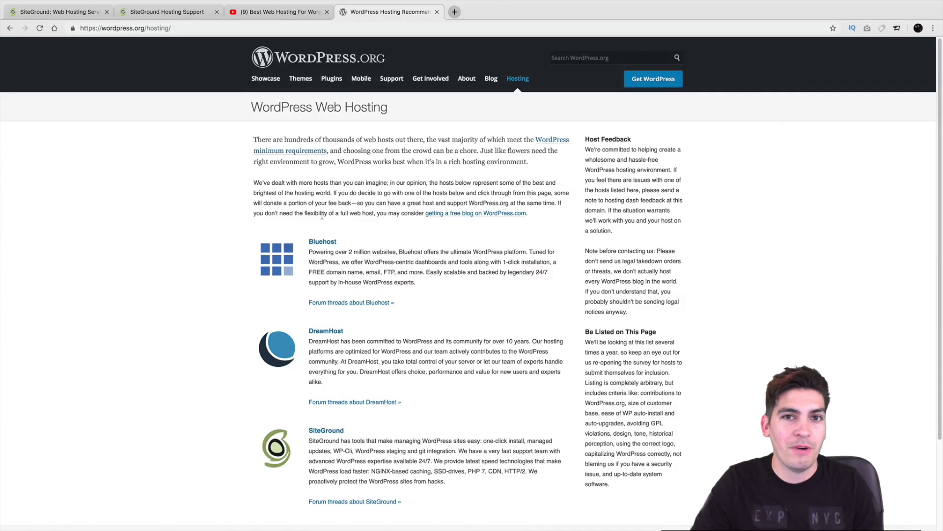
pyautogui.scroll(-3, 322, 216)
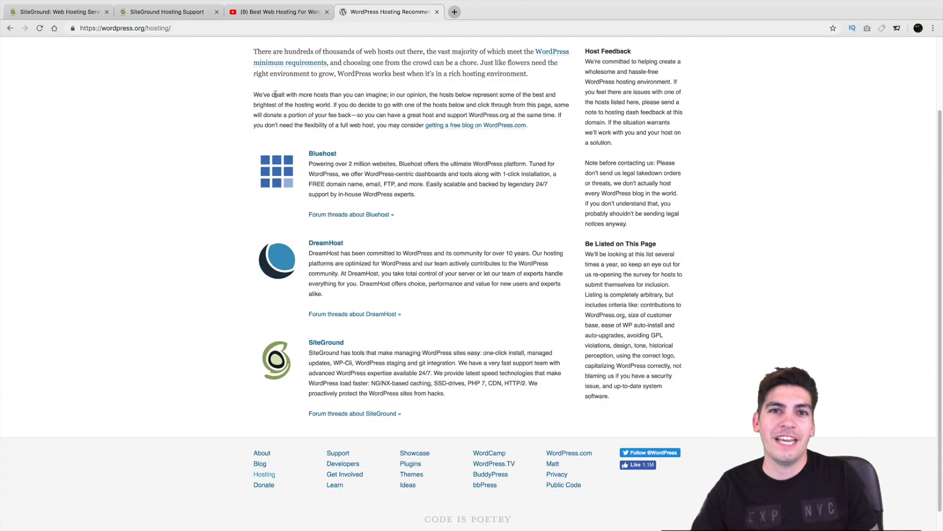
pyautogui.click(268, 18)
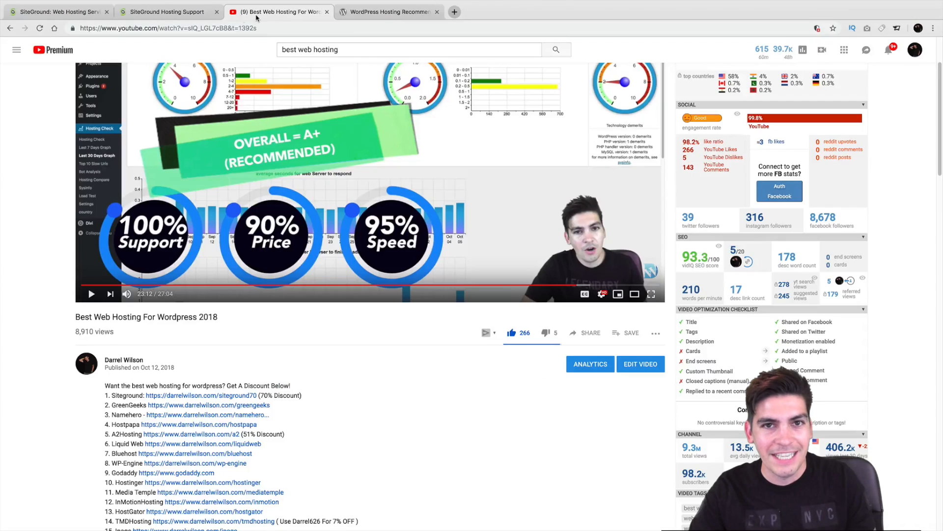
pyautogui.click(194, 14)
pyautogui.click(87, 11)
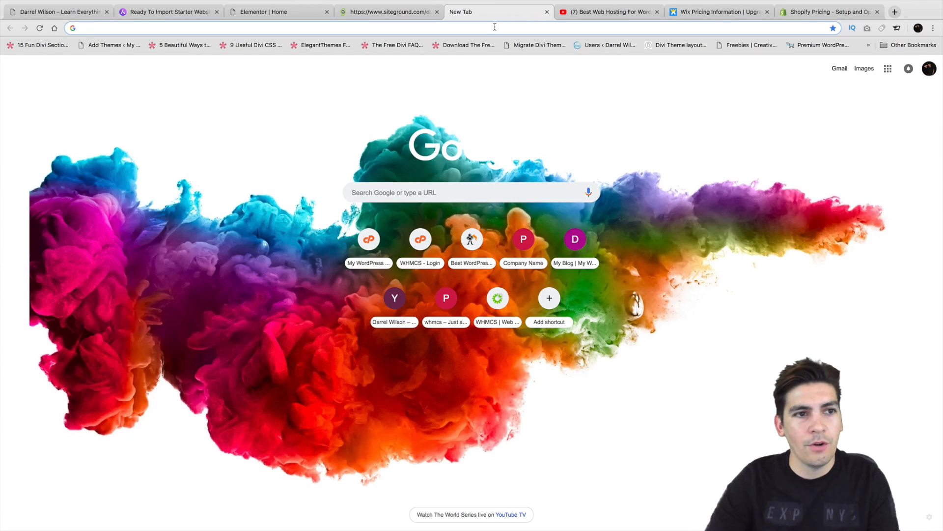
# Step: Go to darrelwilson.com/siteground70 in the address bar
pyautogui.write('site')
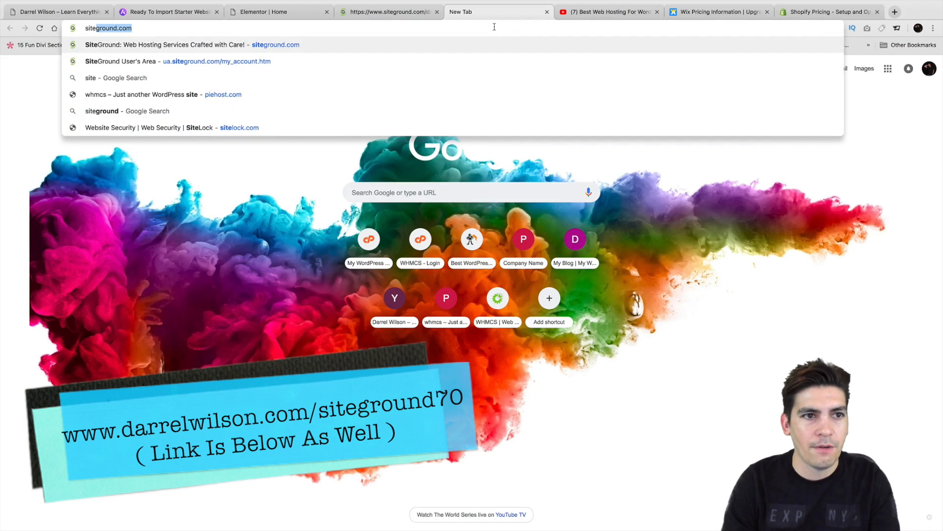
pyautogui.press('BackSpace')
pyautogui.press('BackSpace')
pyautogui.press('BackSpace')
pyautogui.press('BackSpace')
pyautogui.write('darrelwilson.com')
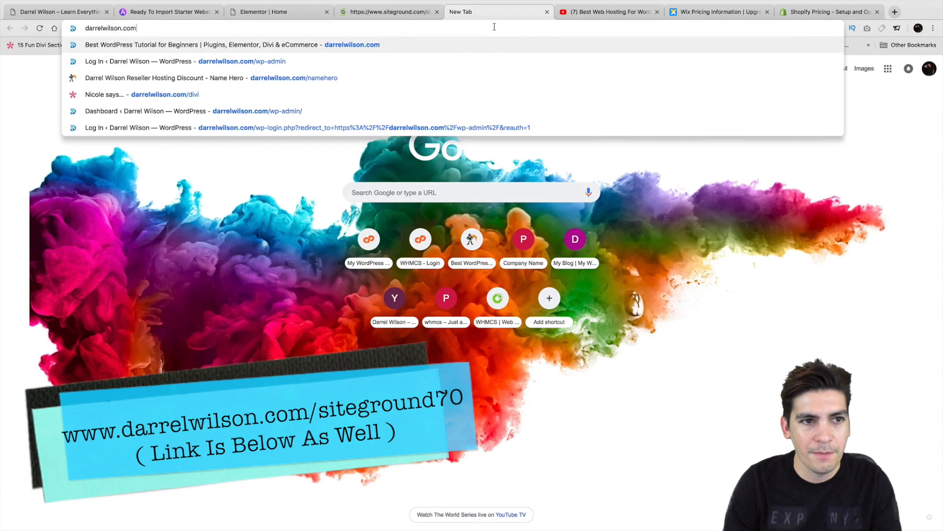
pyautogui.write('/siteground')
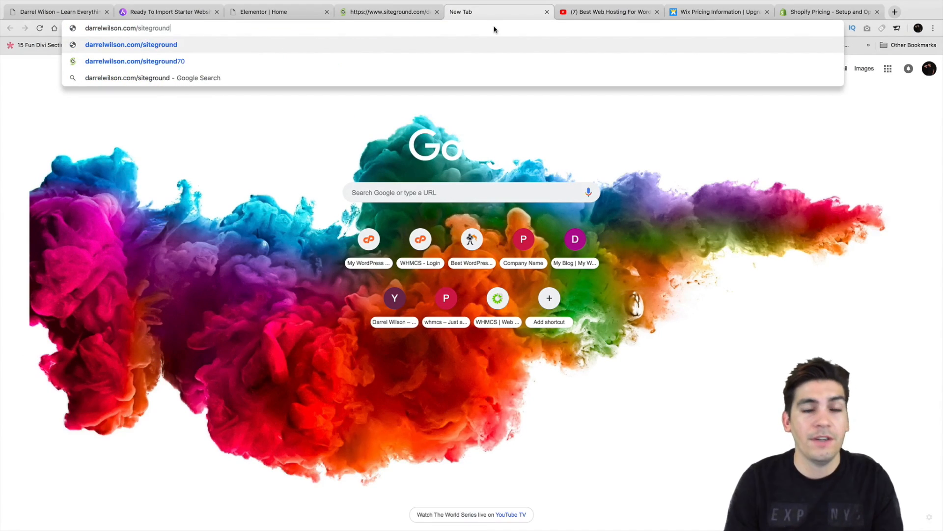
pyautogui.write('70')
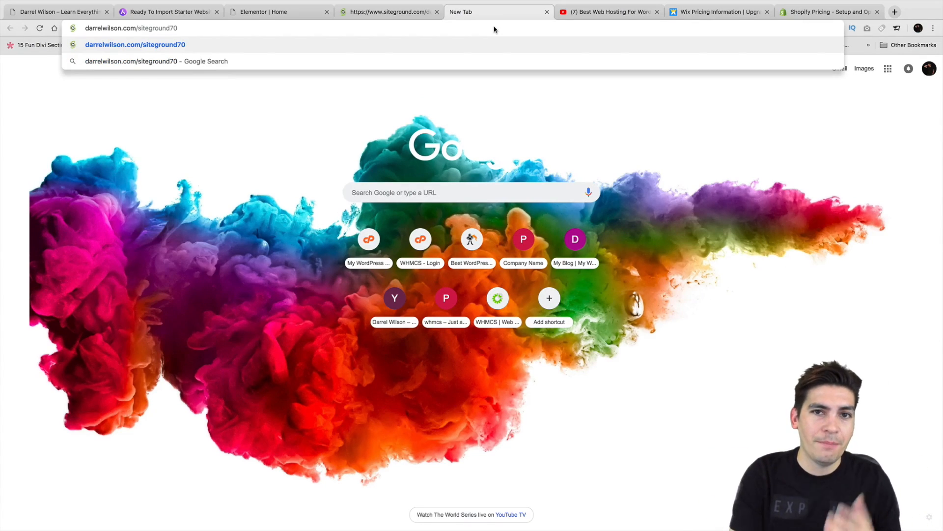
pyautogui.press('Return')
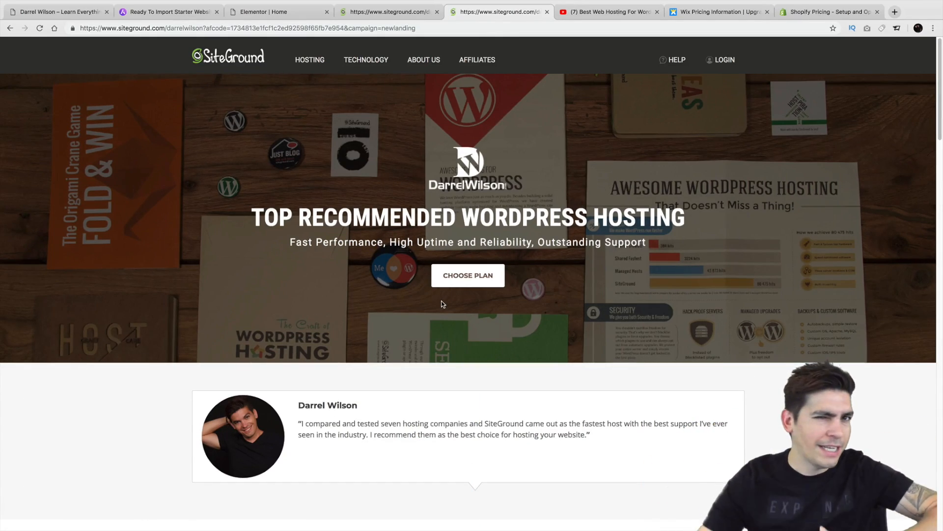
# Step: Find the hosting plans and order GrowBig, which offers unlimited websites
pyautogui.scroll(-5, 442, 301)
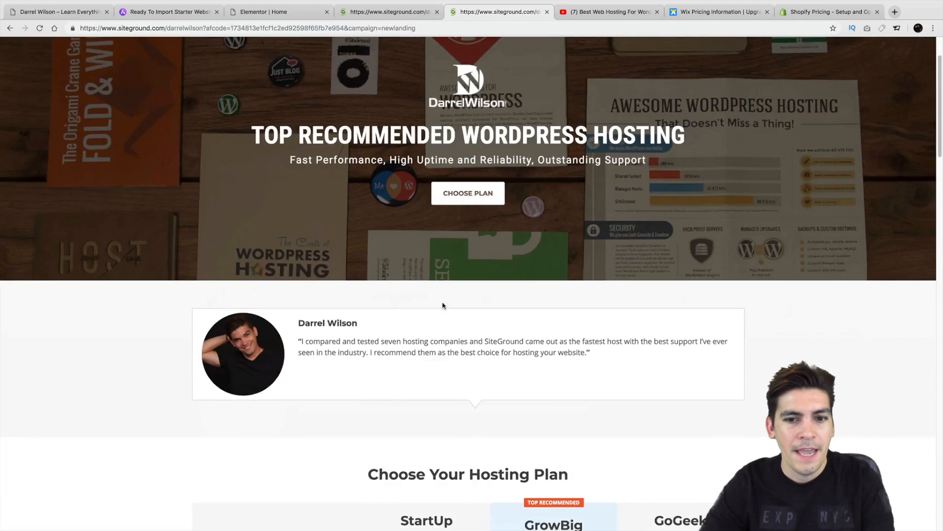
pyautogui.scroll(-5, 442, 305)
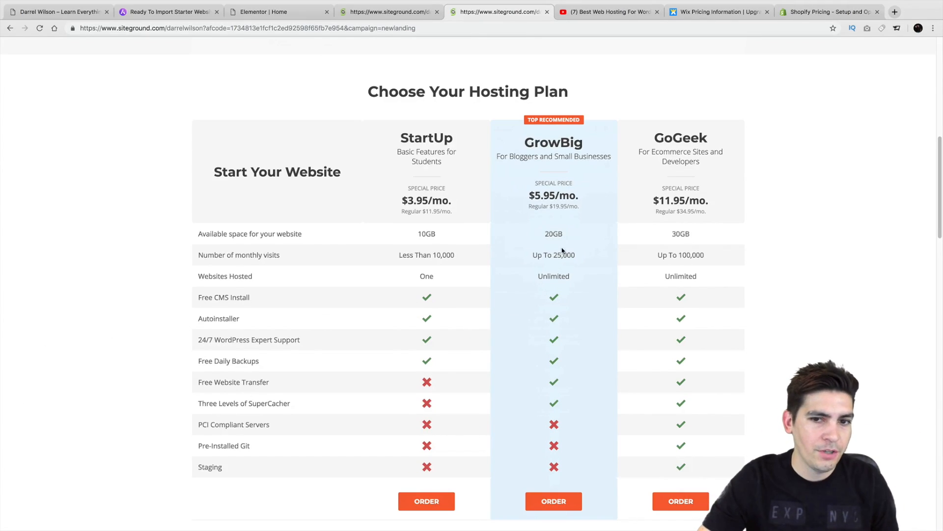
pyautogui.moveTo(580, 277); pyautogui.dragTo(521, 275)
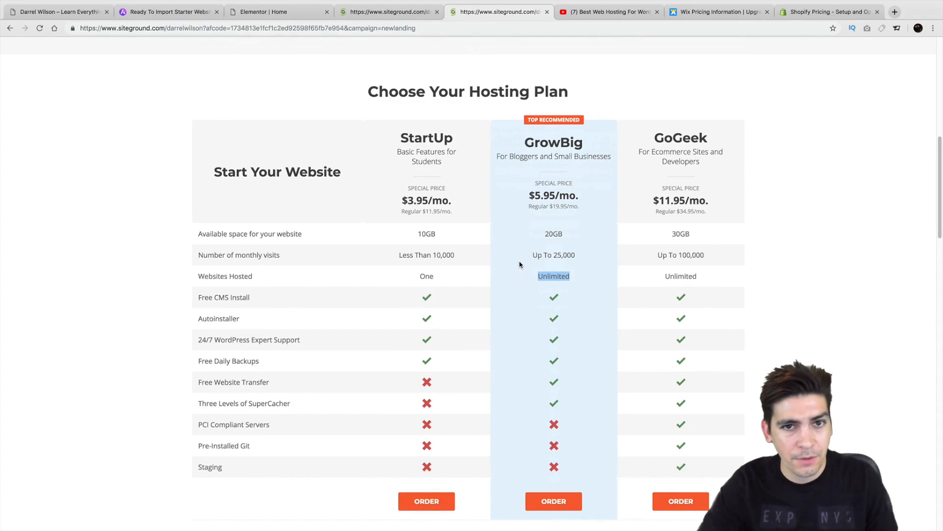
pyautogui.scroll(-1, 541, 344)
pyautogui.click(576, 473)
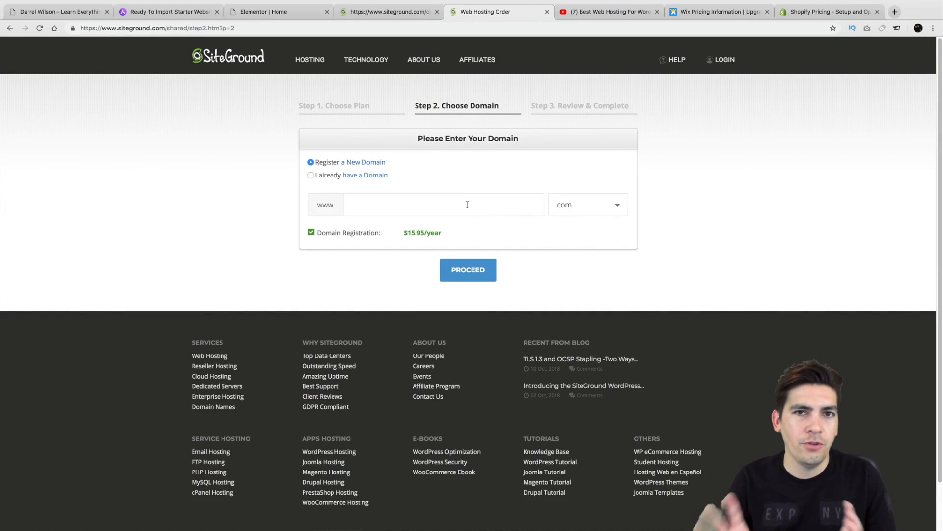
# Step: Enter fasteswebsite567 as the new .com domain and proceed
pyautogui.write('fastes')
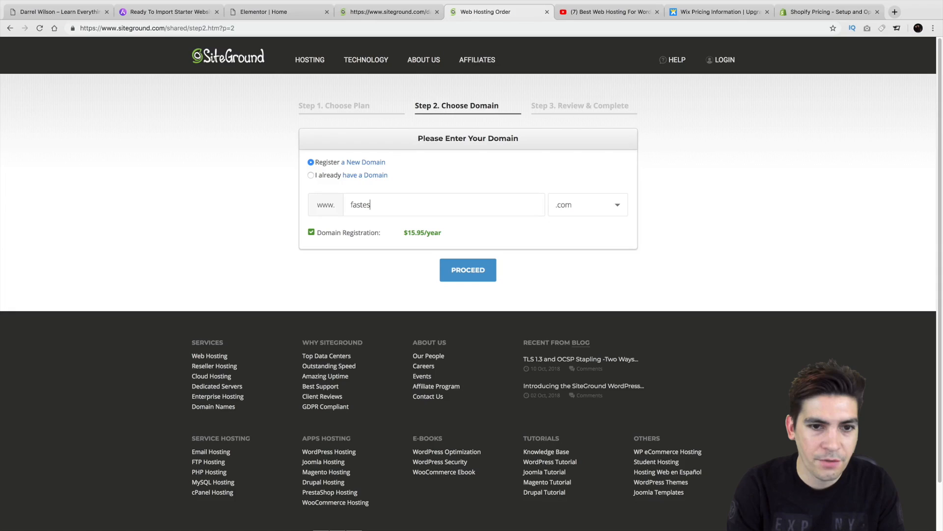
pyautogui.write('website567')
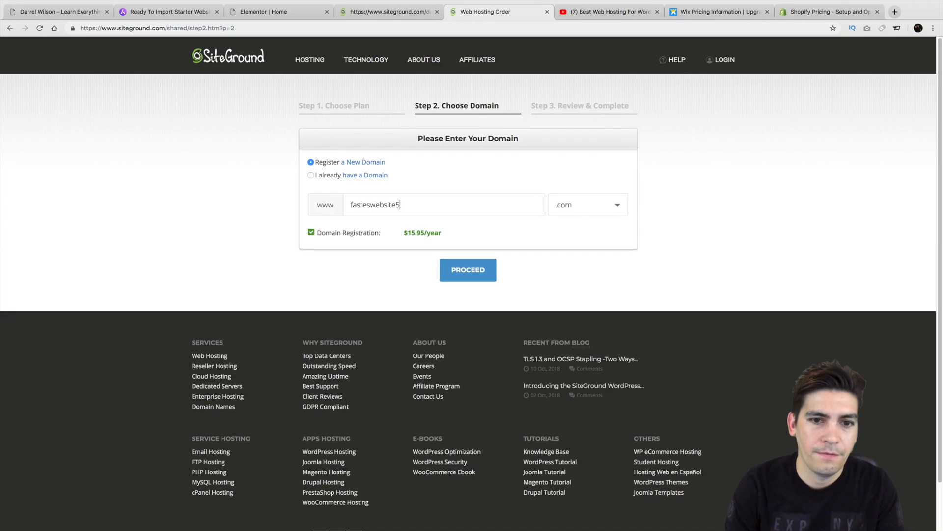
pyautogui.click(487, 274)
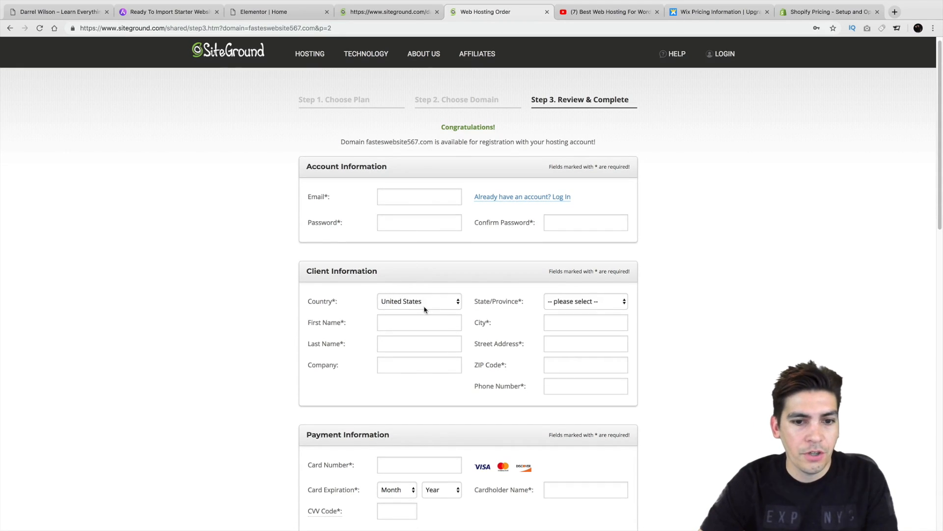
pyautogui.scroll(-2, 423, 304)
pyautogui.scroll(-5, 423, 289)
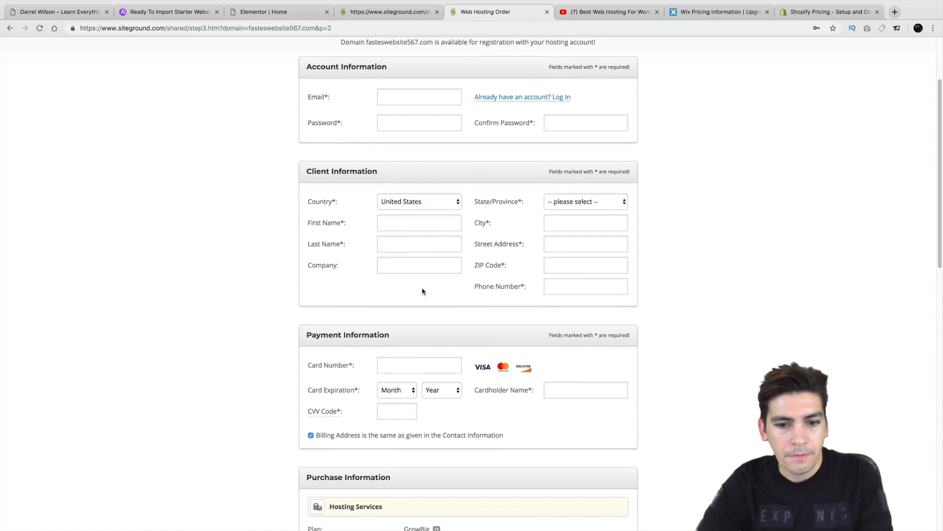
pyautogui.scroll(-18, 423, 291)
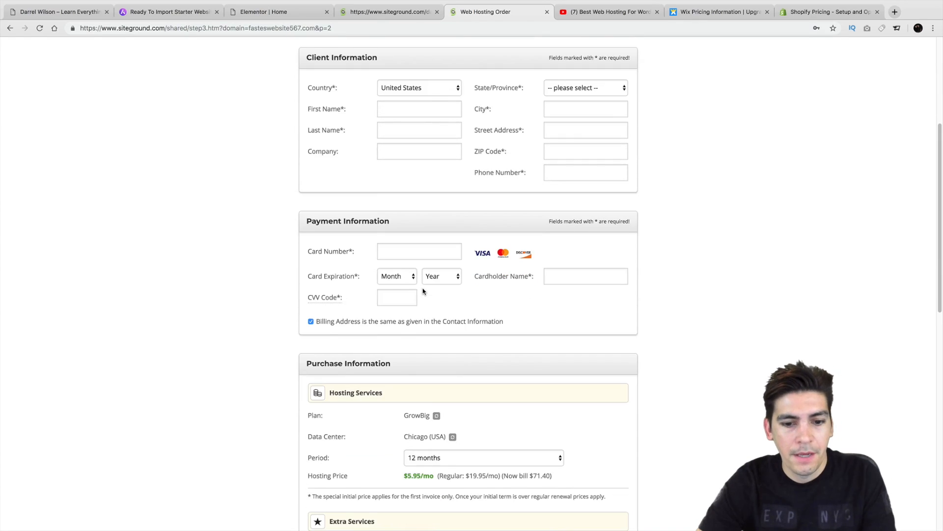
pyautogui.scroll(7, 422, 291)
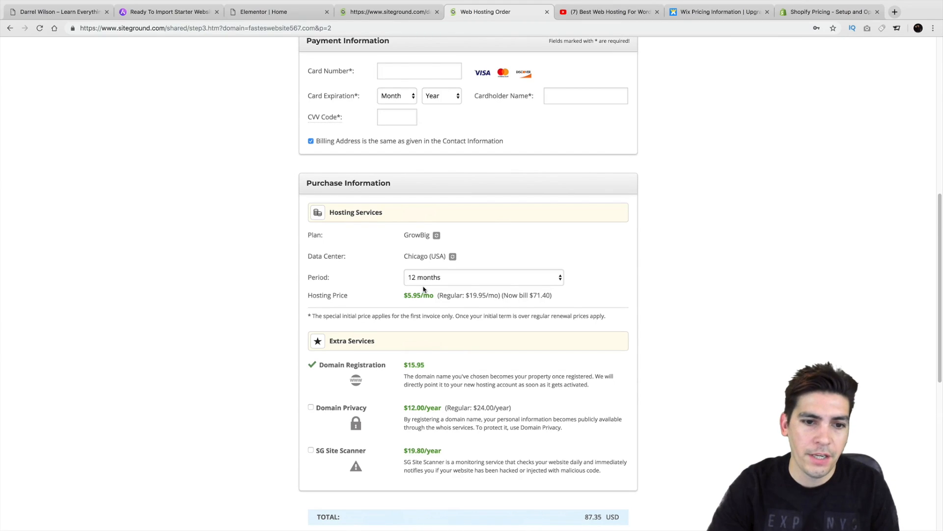
pyautogui.click(426, 278)
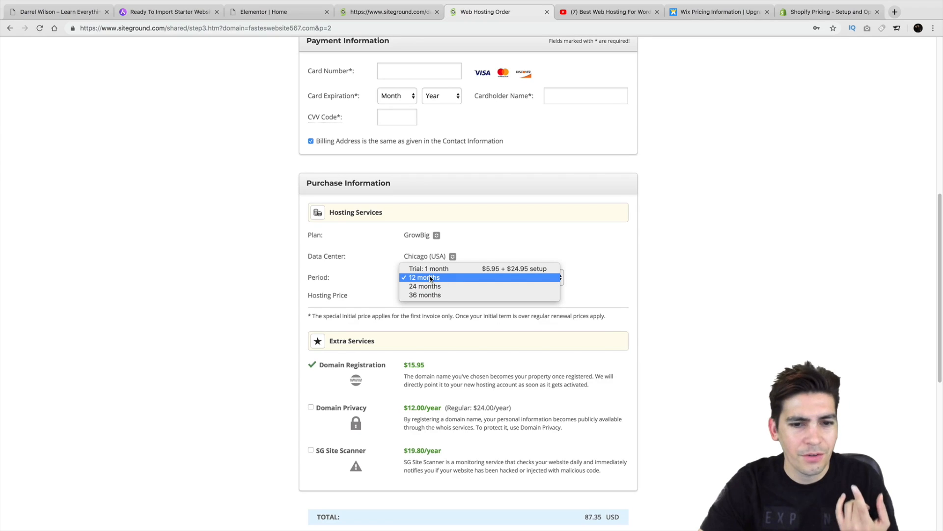
pyautogui.click(429, 278)
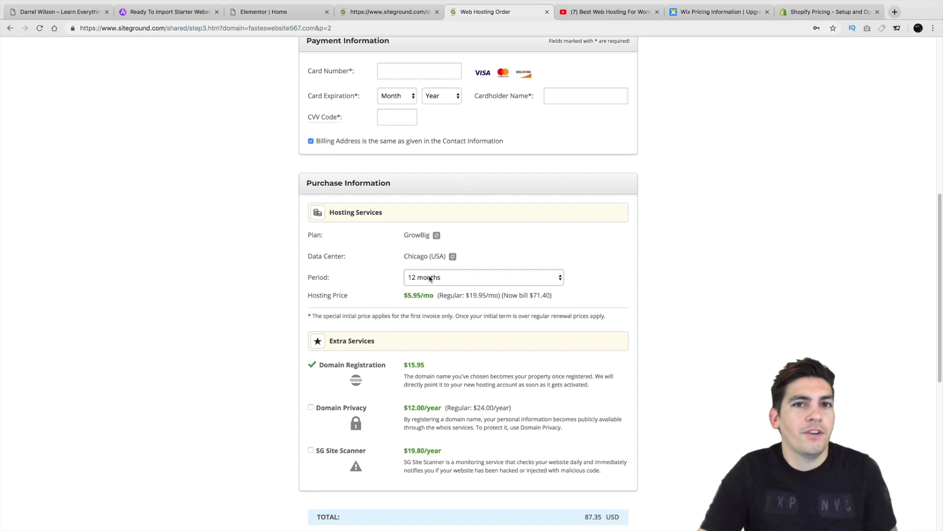
pyautogui.scroll(-1, 444, 361)
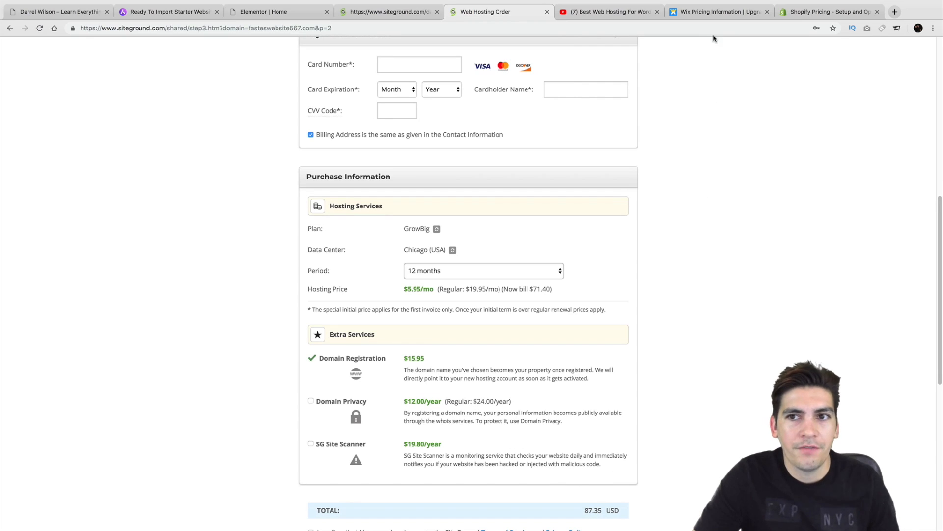
pyautogui.click(806, 11)
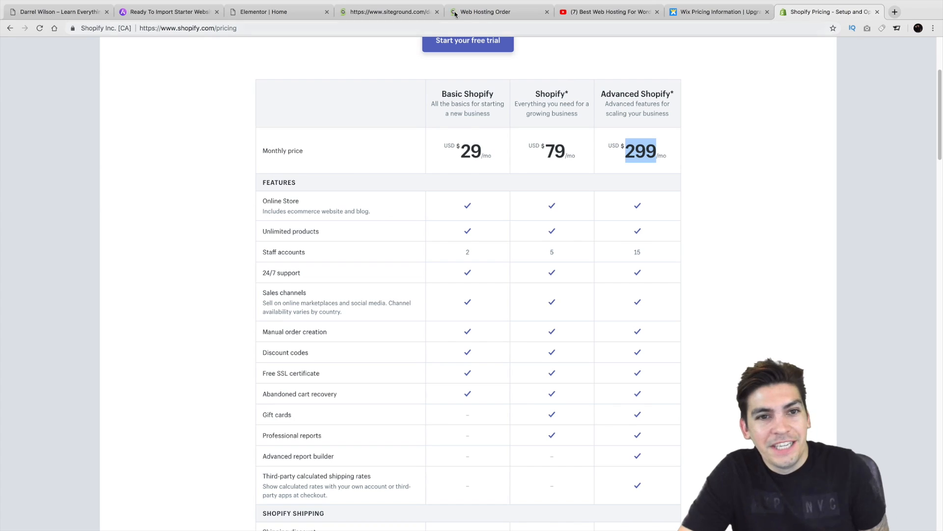
pyautogui.click(304, 12)
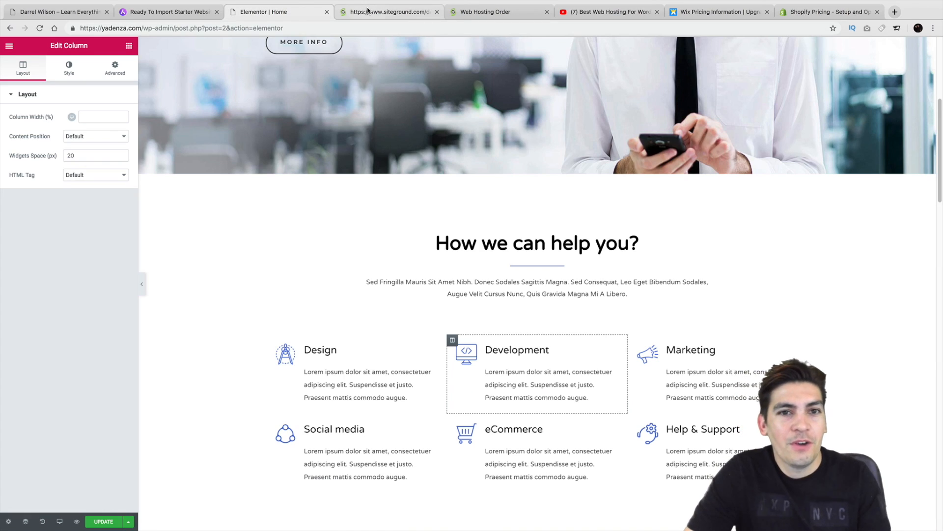
pyautogui.click(396, 12)
pyautogui.click(494, 11)
pyautogui.scroll(7, 494, 206)
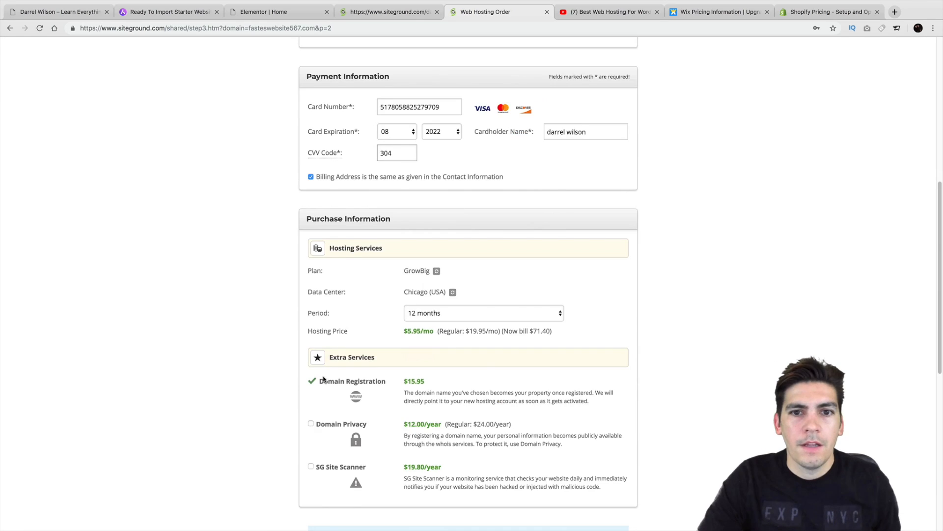
pyautogui.scroll(-7, 323, 380)
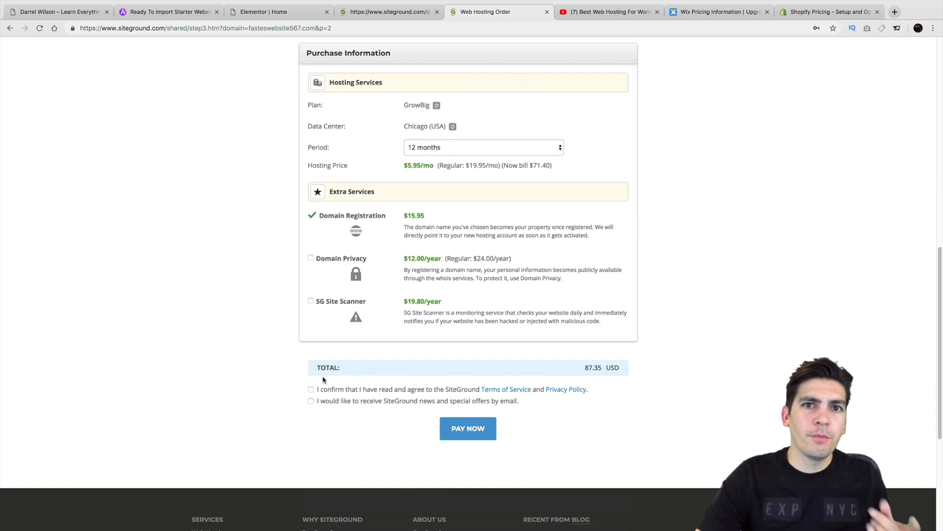
# Step: Add Domain Privacy to the order, leaving SG Site Scanner out
pyautogui.click(312, 257)
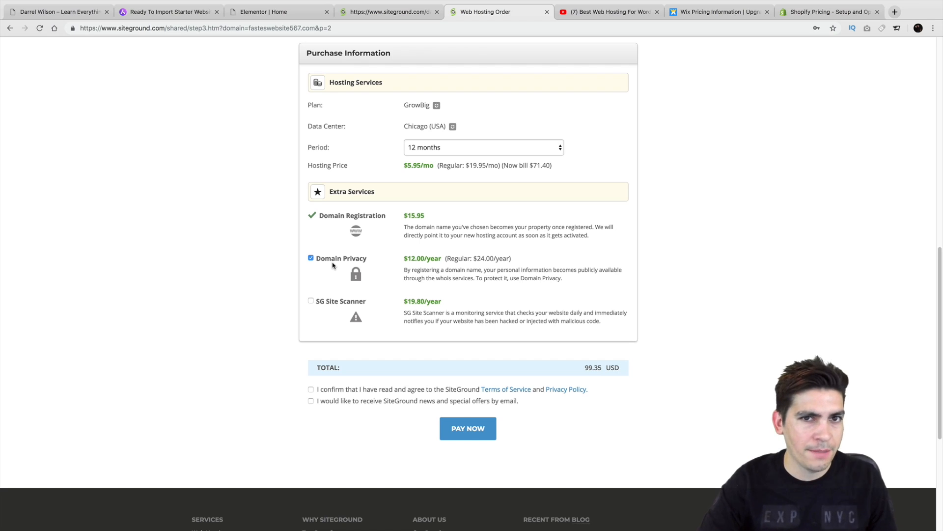
pyautogui.click(333, 301)
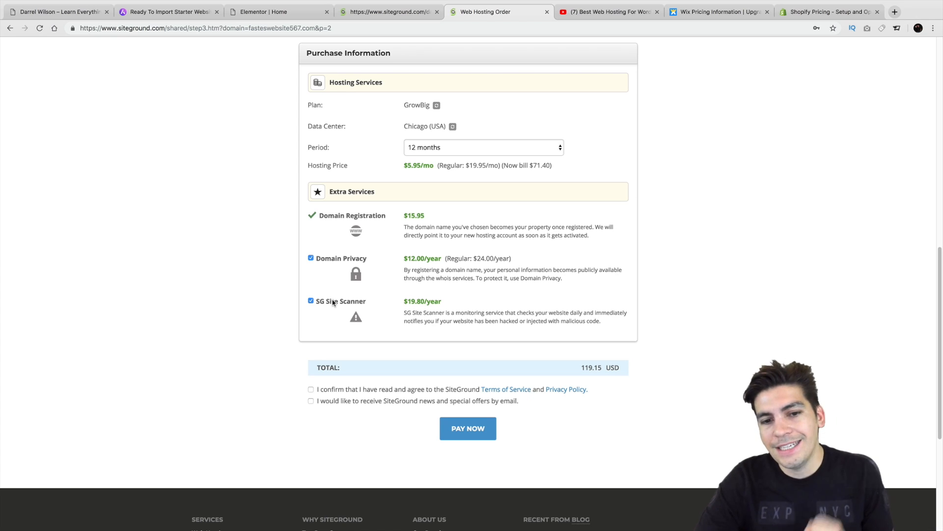
pyautogui.moveTo(333, 301); pyautogui.dragTo(334, 309)
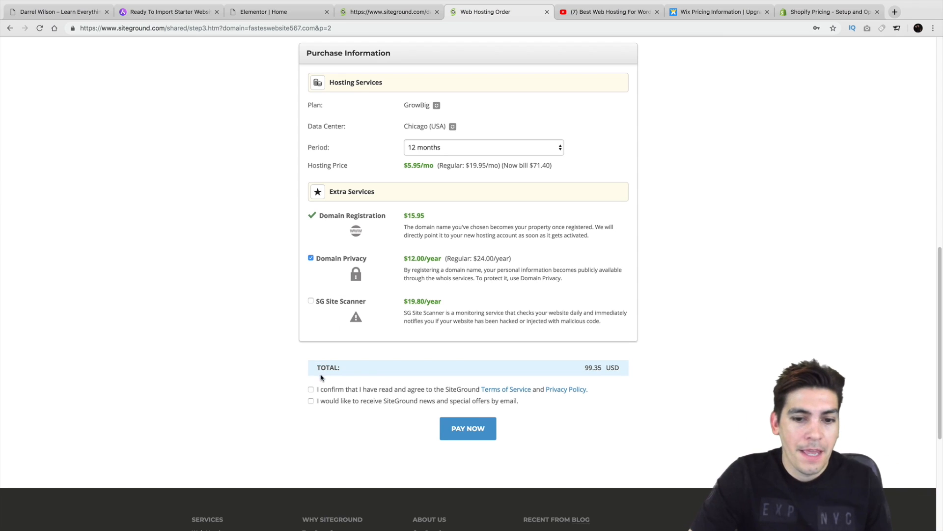
# Step: Accept the terms, decline news emails, and pay the 99.35 USD order
pyautogui.click(311, 390)
pyautogui.click(312, 401)
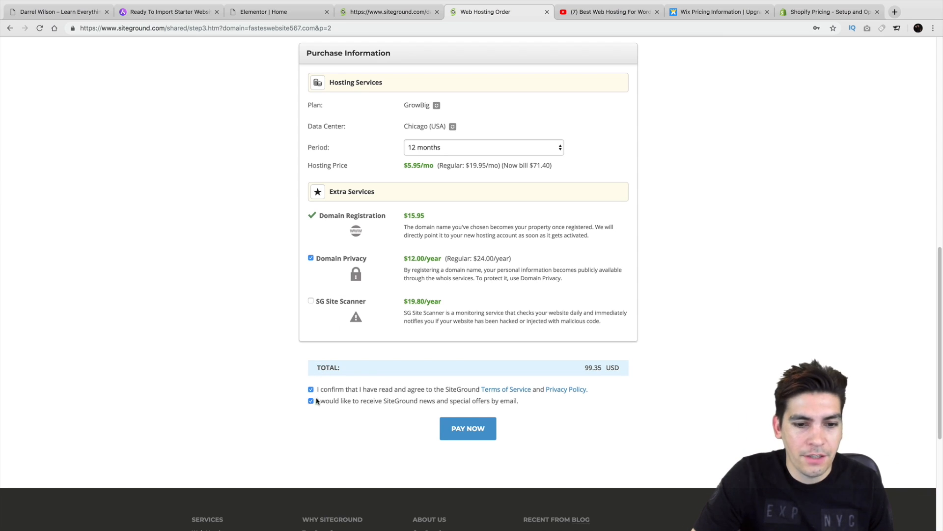
pyautogui.click(311, 401)
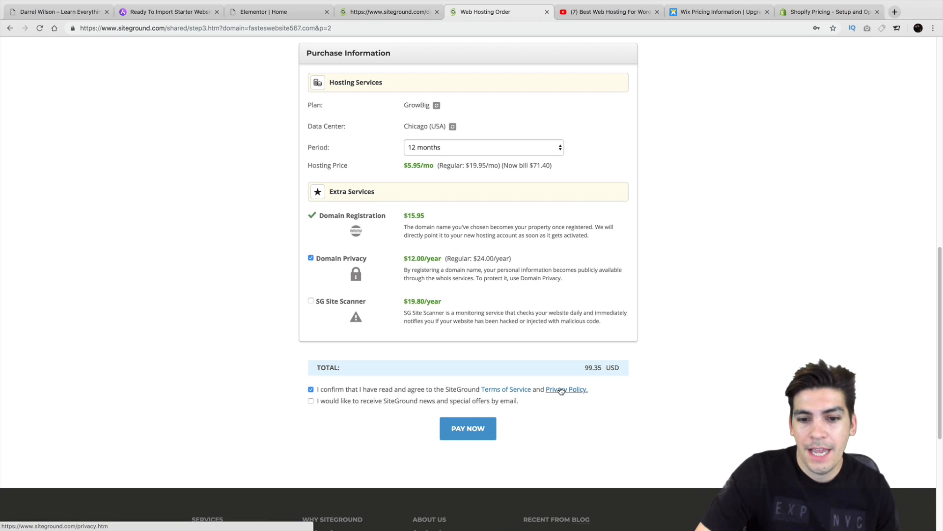
pyautogui.click(477, 438)
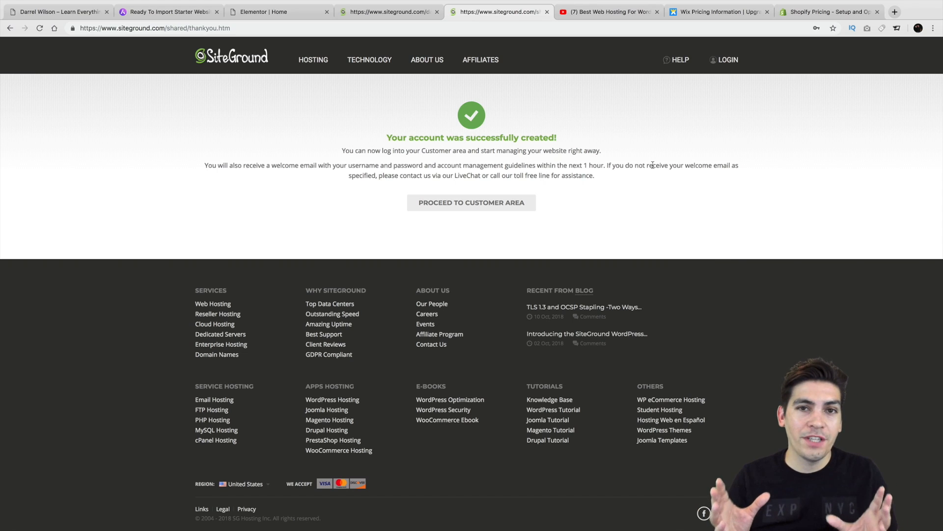
# Step: From the customer area, start a new website with WordPress as the software
pyautogui.click(462, 211)
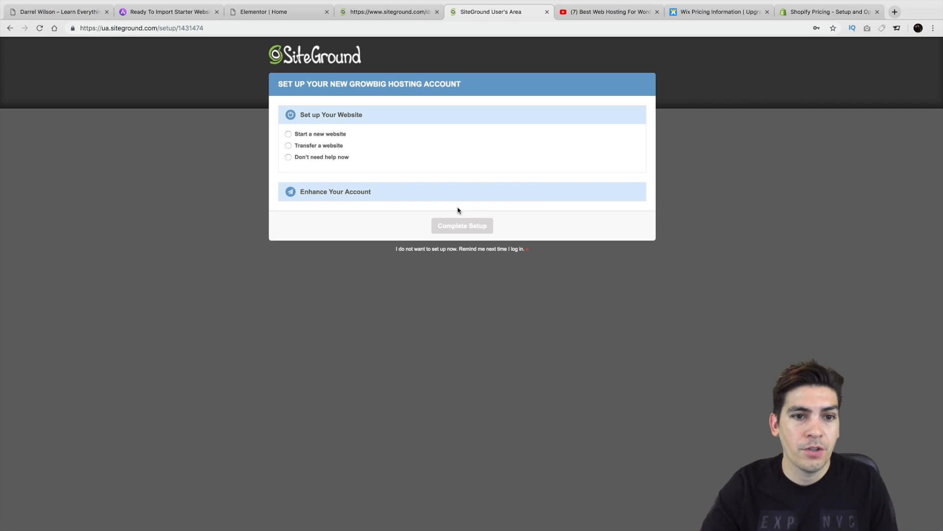
pyautogui.click(288, 134)
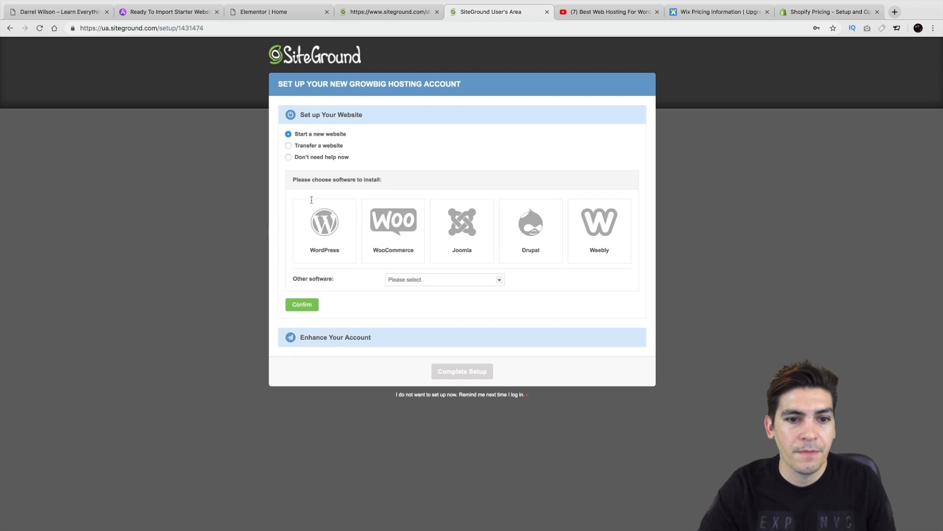
pyautogui.click(315, 233)
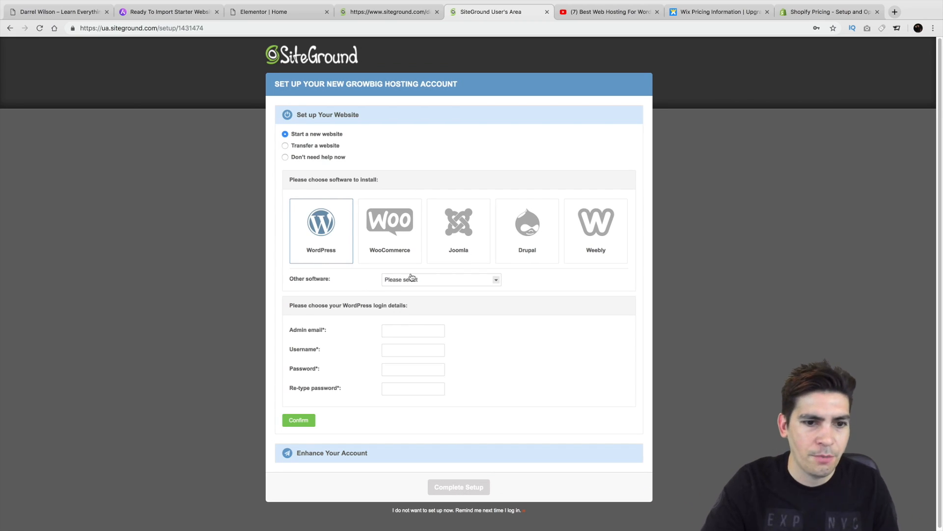
# Step: Fill in the admin email, 'admin' username and password for the WordPress login
pyautogui.click(413, 331)
pyautogui.write('p')
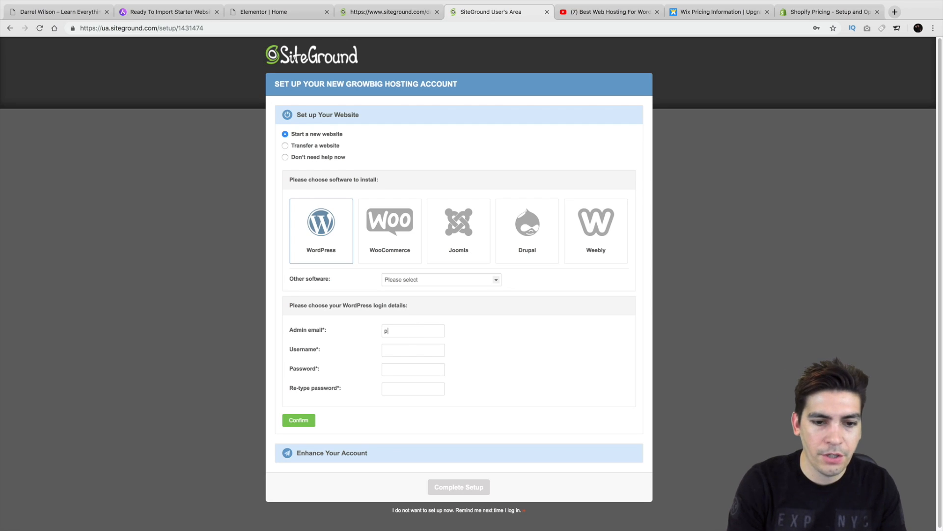
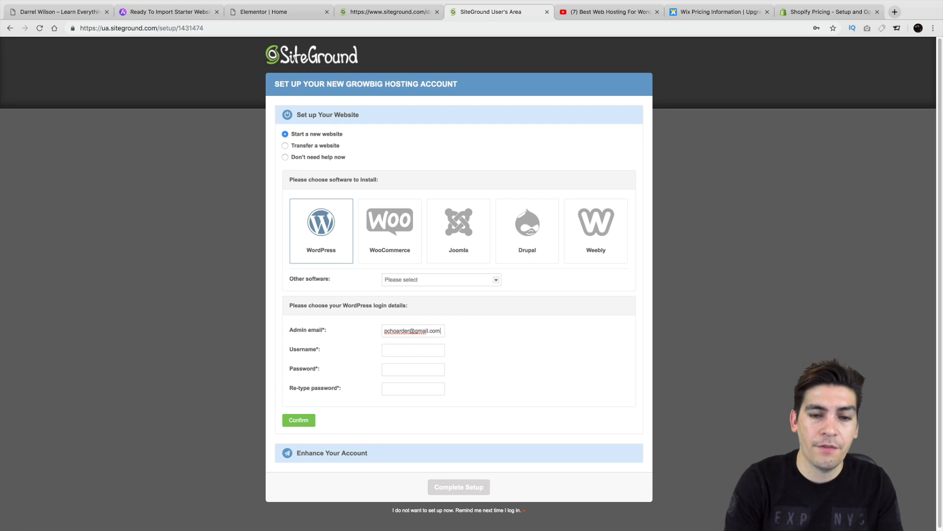
pyautogui.press('Tab')
pyautogui.write('admin')
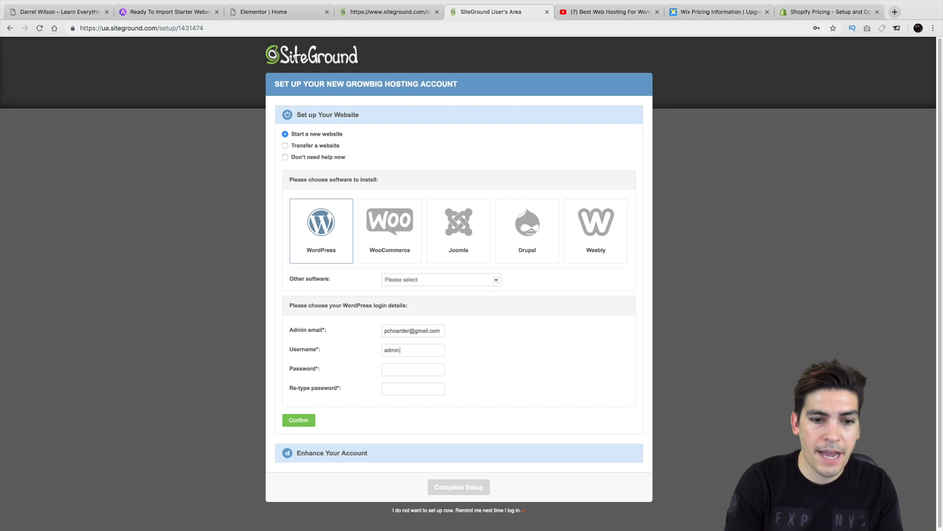
pyautogui.press('Tab')
pyautogui.write('ad')
pyautogui.press('BackSpace')
pyautogui.press('BackSpace')
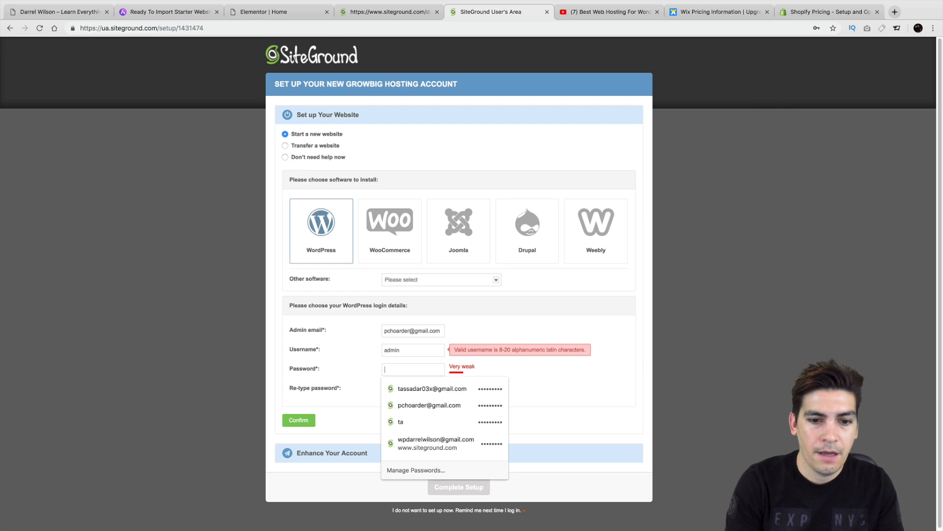
pyautogui.write('•••••')
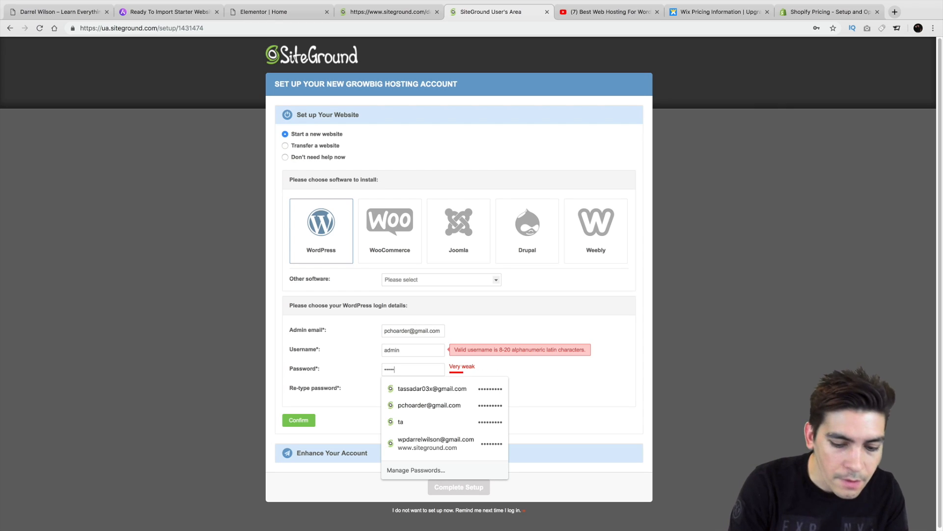
pyautogui.write('••••••')
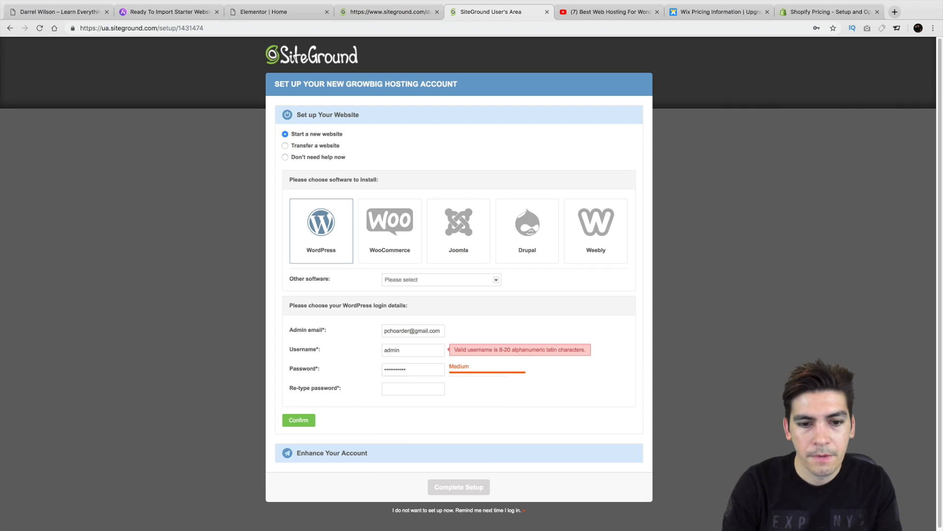
pyautogui.write('••••')
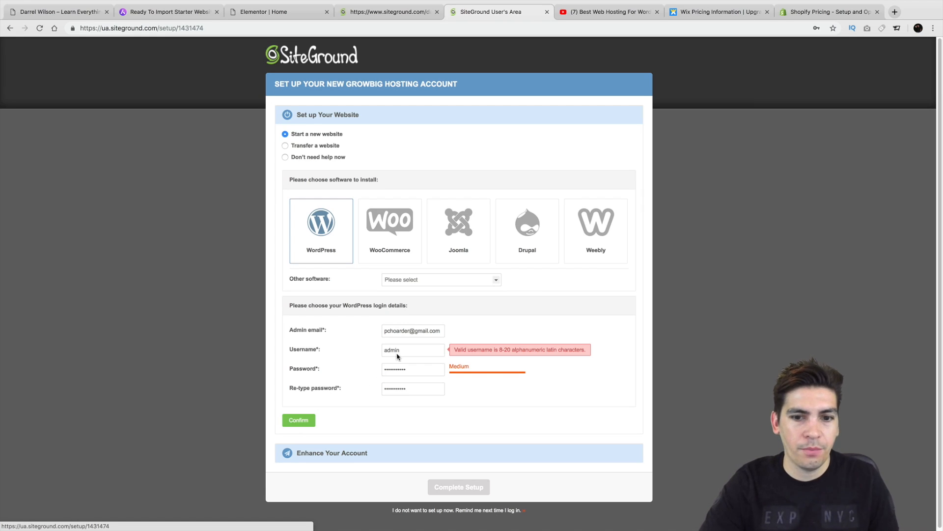
# Step: Replace the 'admin' username with a custom one and confirm the login details
pyautogui.doubleClick(430, 346)
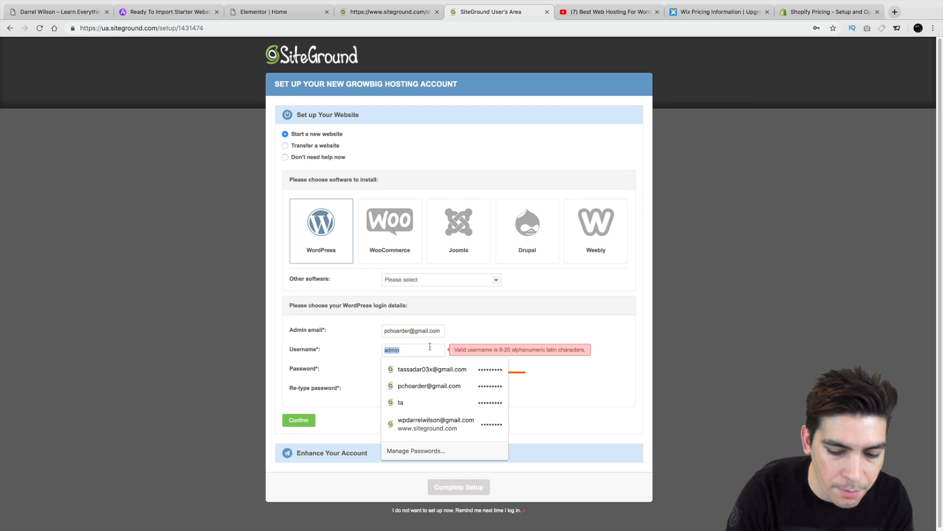
pyautogui.write('patt')
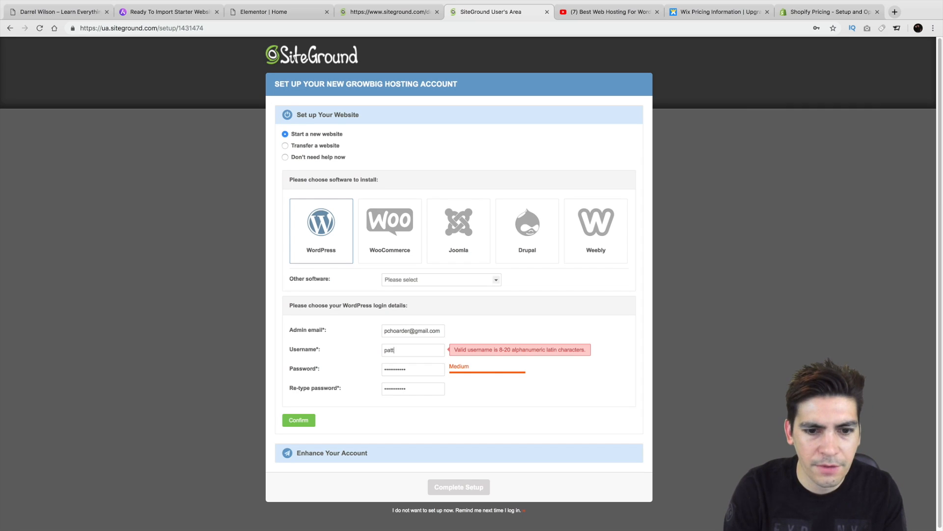
pyautogui.write('ywack')
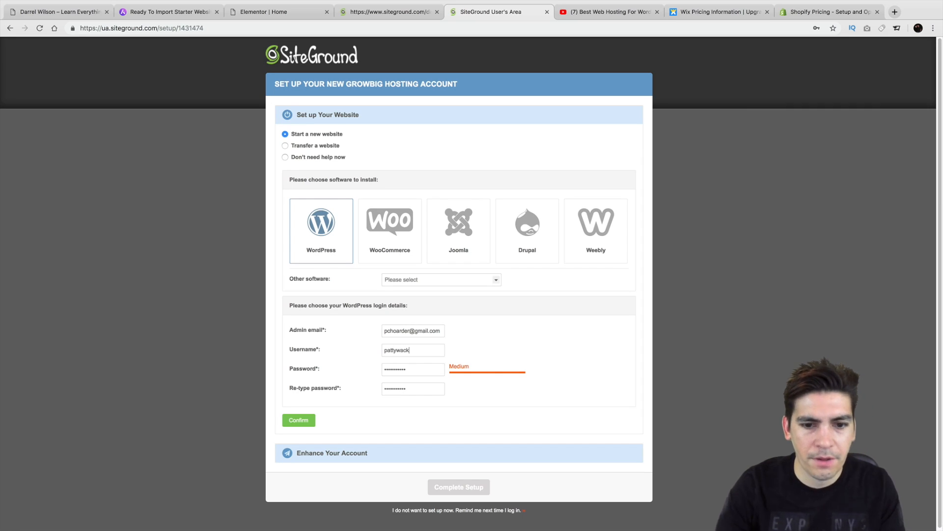
pyautogui.click(306, 420)
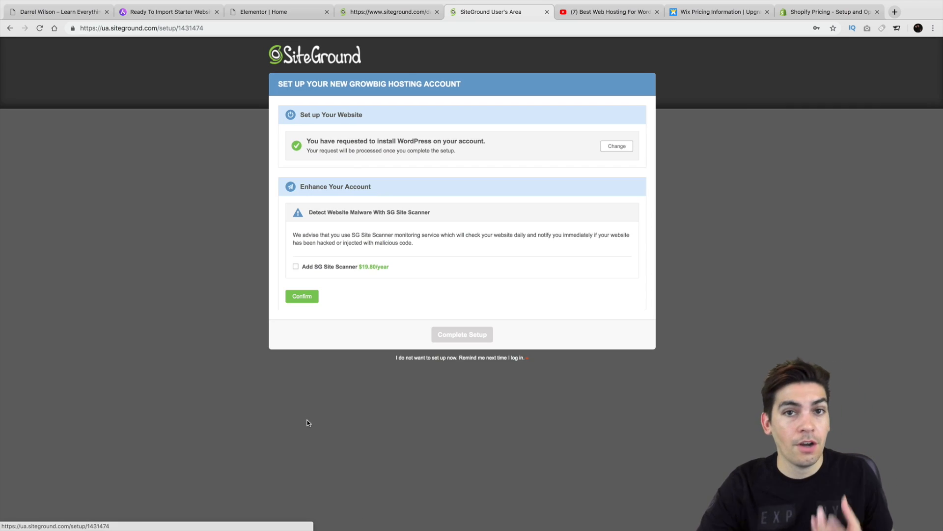
# Step: Skip SG Site Scanner, accept the terms, complete setup, and enter the customer area
pyautogui.click(309, 298)
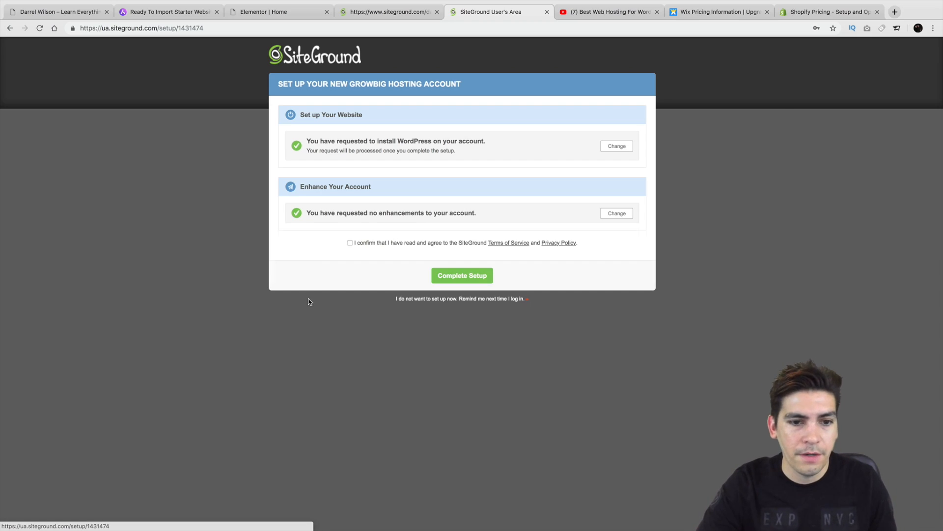
pyautogui.click(476, 280)
pyautogui.click(382, 268)
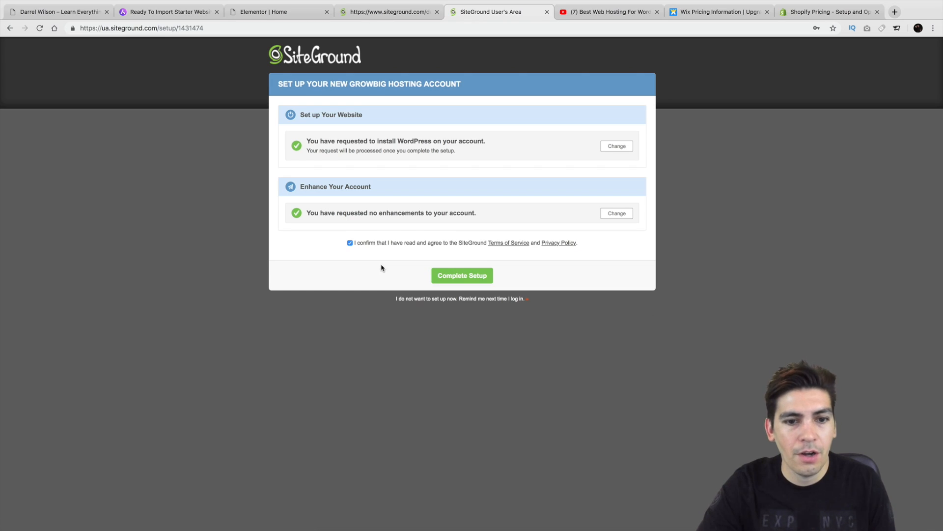
pyautogui.click(447, 276)
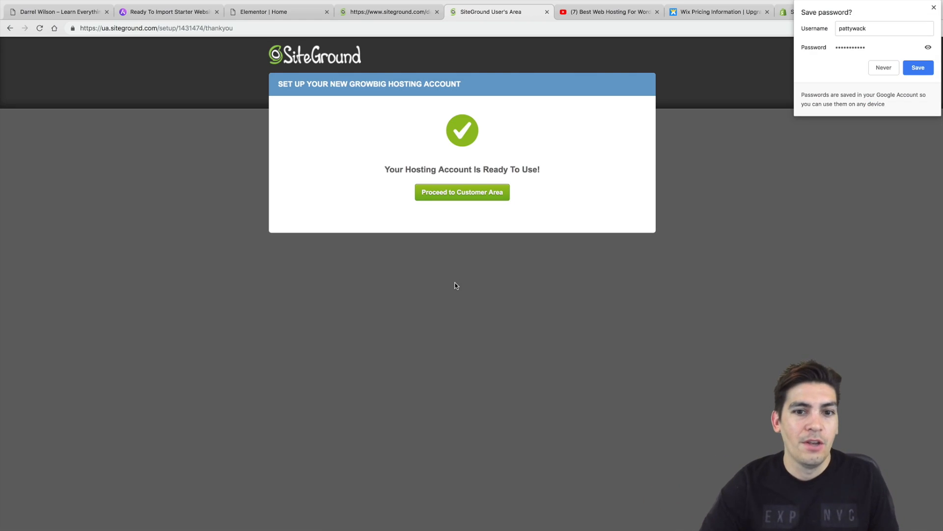
pyautogui.click(452, 195)
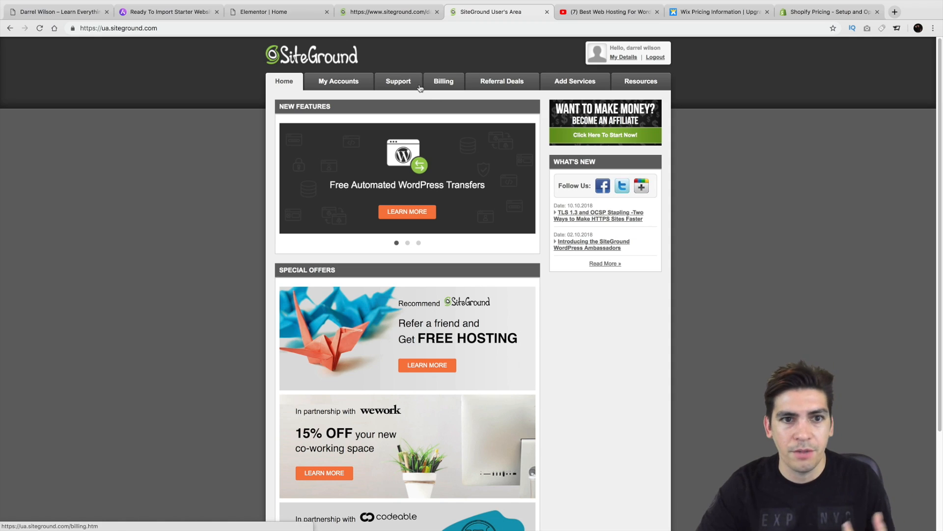
# Step: Open fasteswebsite567.com's WordPress login from the My Accounts installations list
pyautogui.click(354, 87)
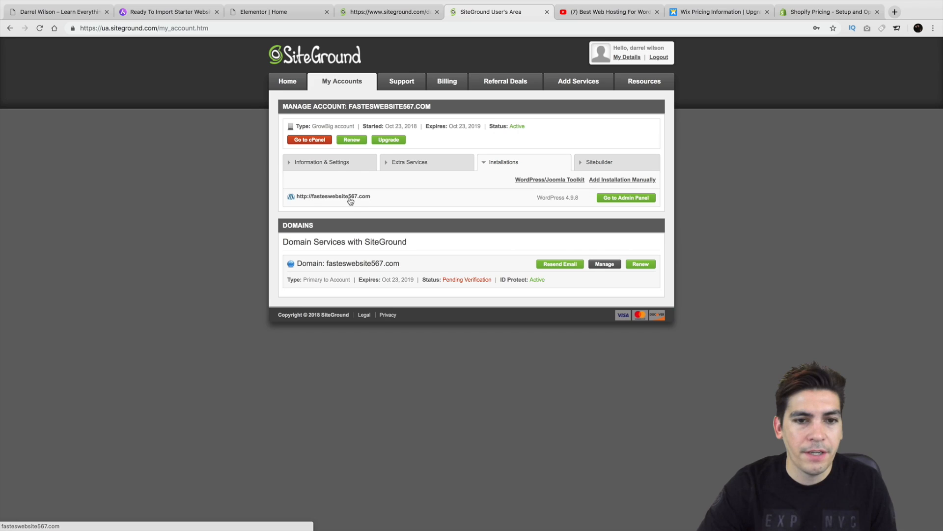
pyautogui.click(618, 198)
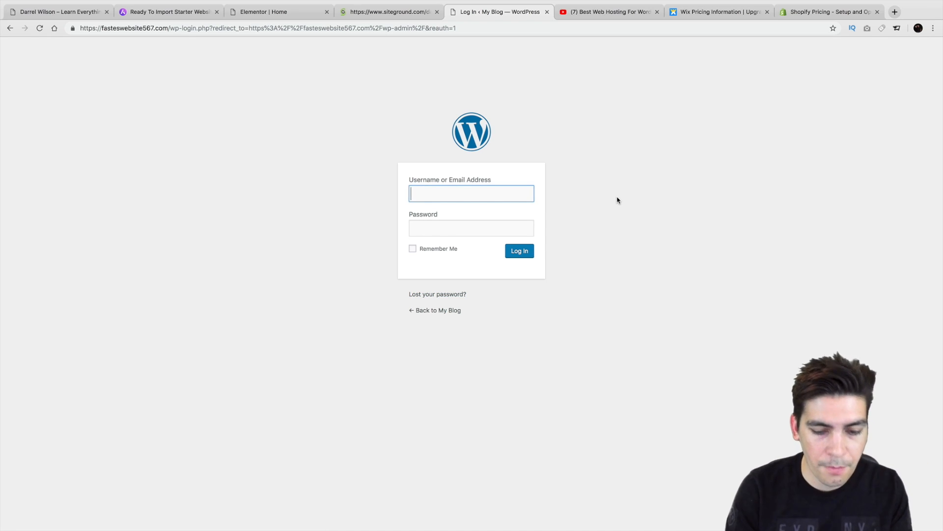
# Step: Log in to the new site's dashboard with the site's username and password
pyautogui.write('pattywack')
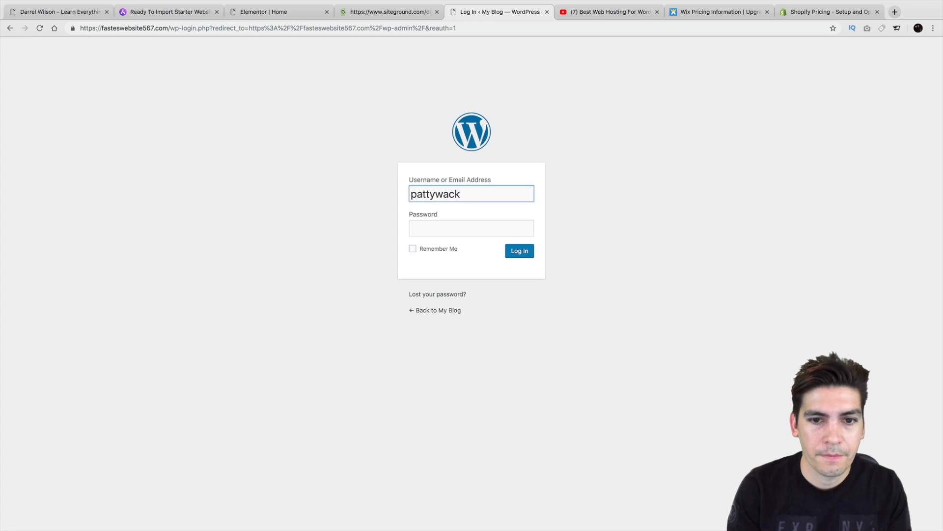
pyautogui.press('Tab')
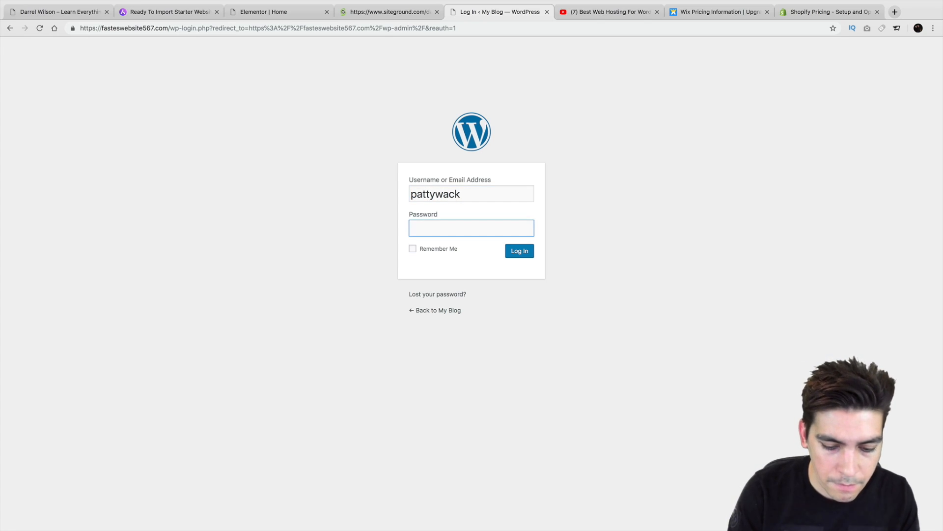
pyautogui.write('•••••••••••')
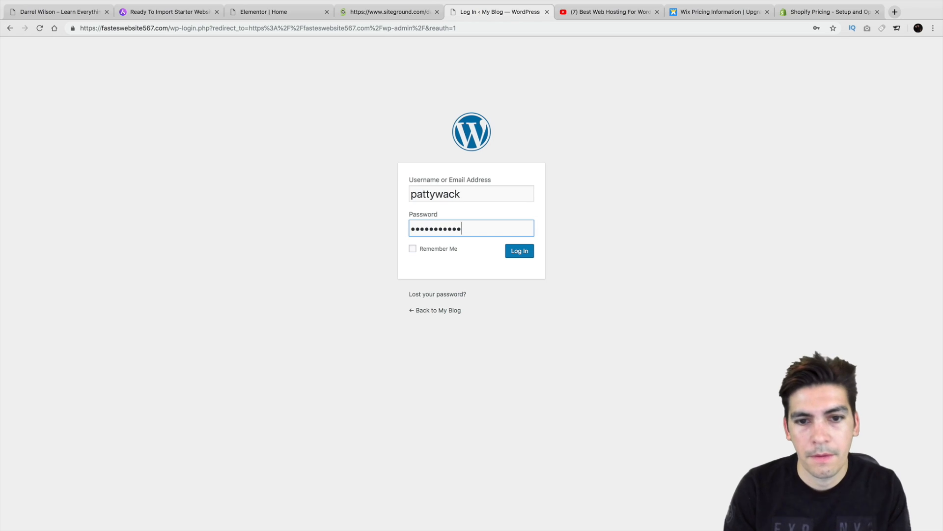
pyautogui.press('Return')
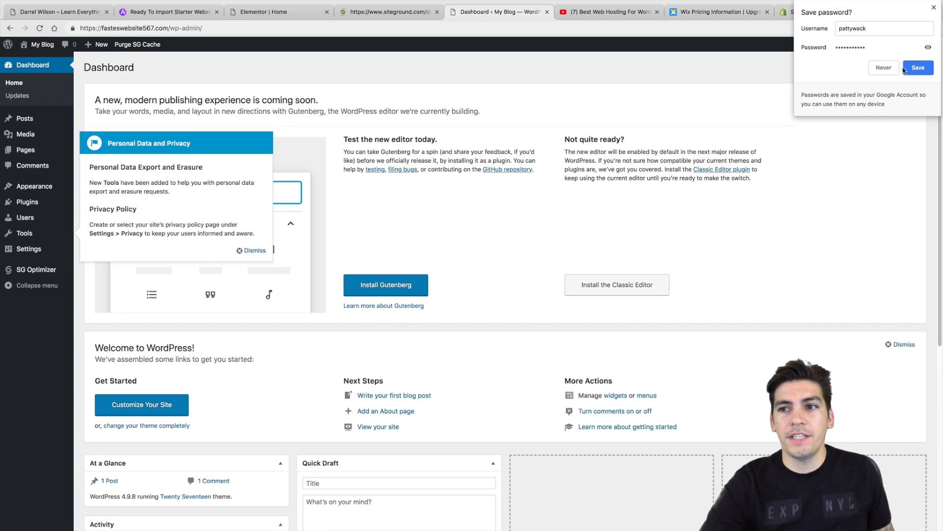
# Step: Save the login in the browser, dismiss the Personal Data and Privacy notice, and view the live site
pyautogui.click(911, 72)
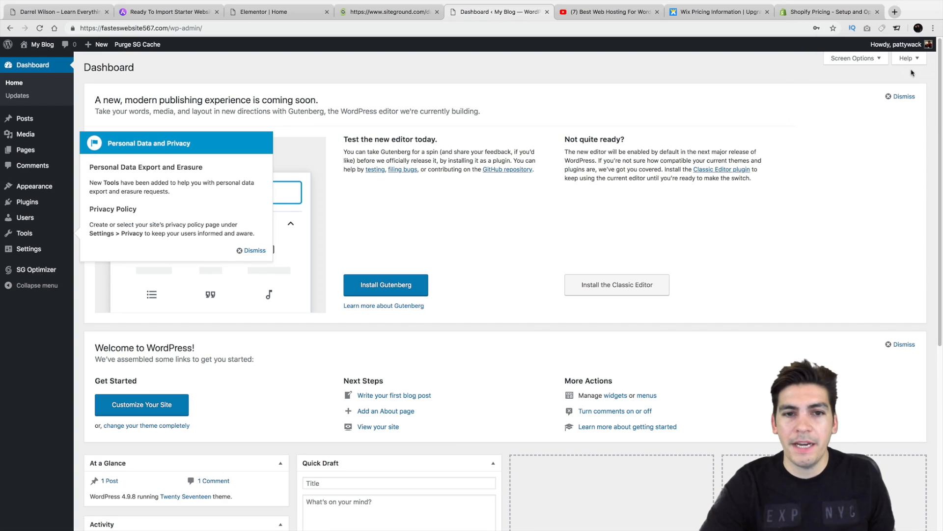
pyautogui.click(251, 250)
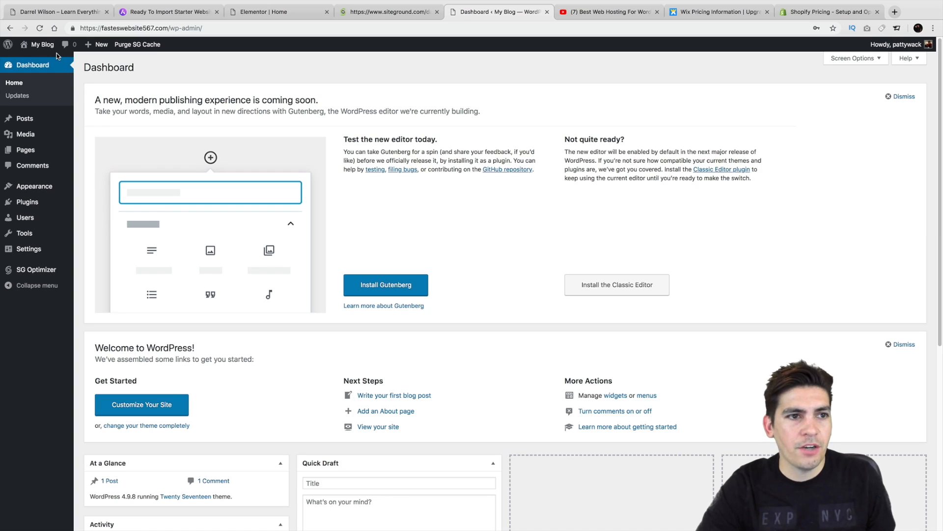
pyautogui.click(42, 61)
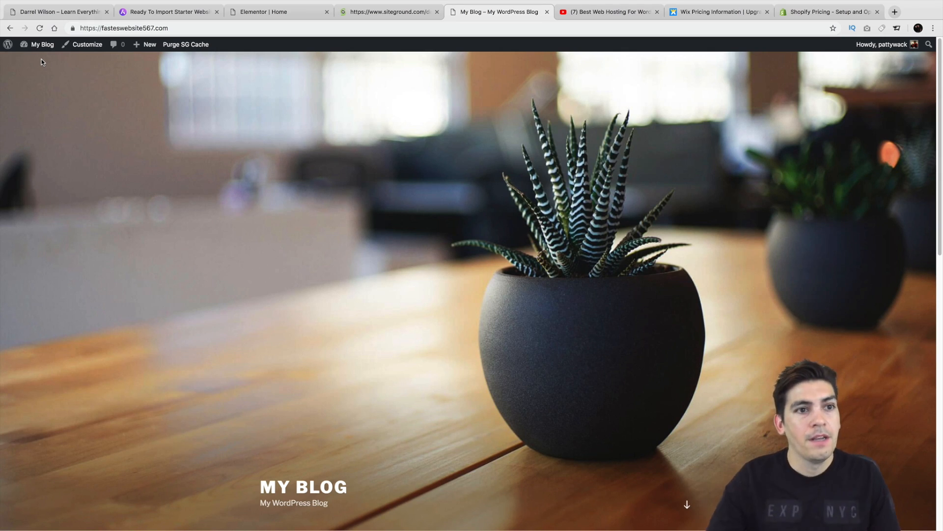
# Step: Install Astra from the Popular themes list and activate it
pyautogui.moveTo(43, 53)
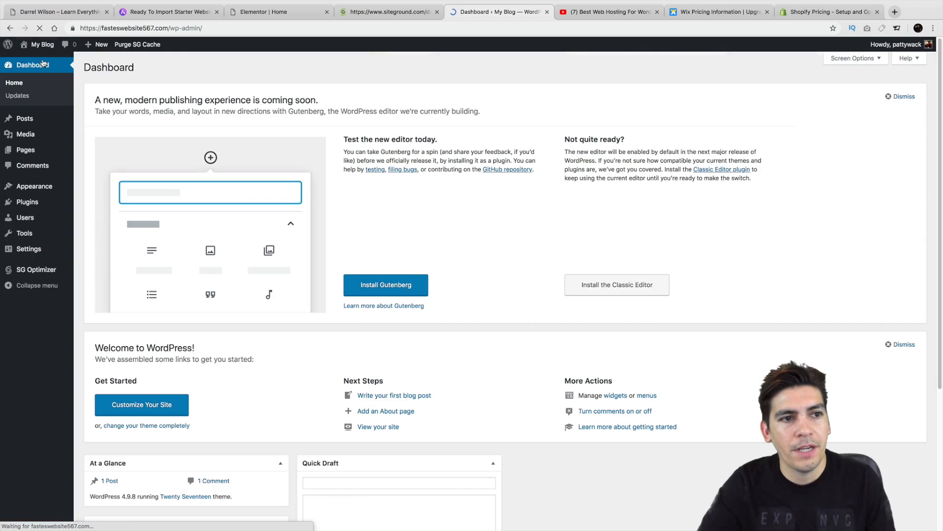
pyautogui.moveTo(42, 187)
pyautogui.click(95, 187)
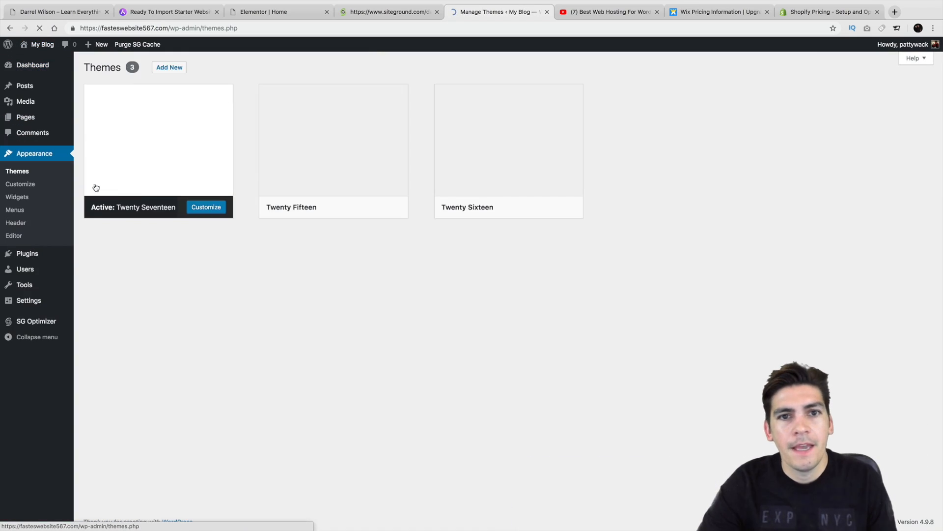
pyautogui.click(170, 68)
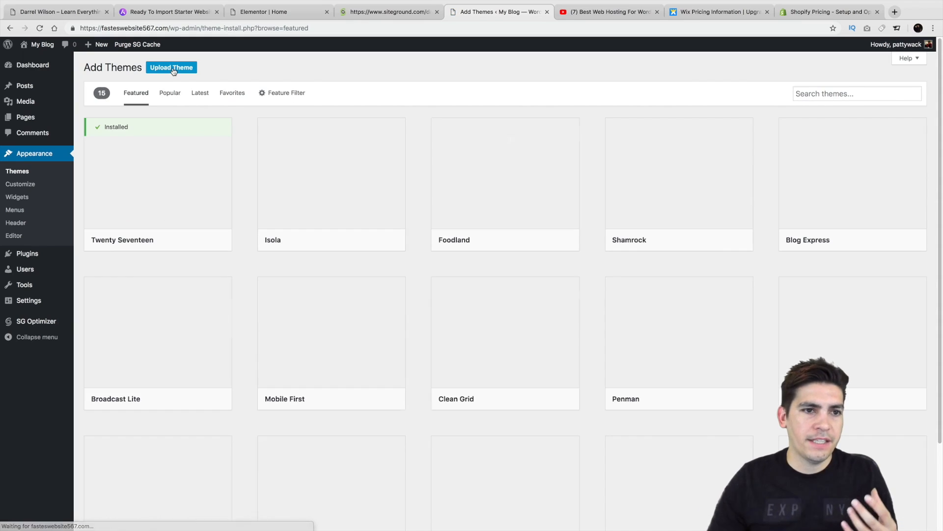
pyautogui.click(172, 93)
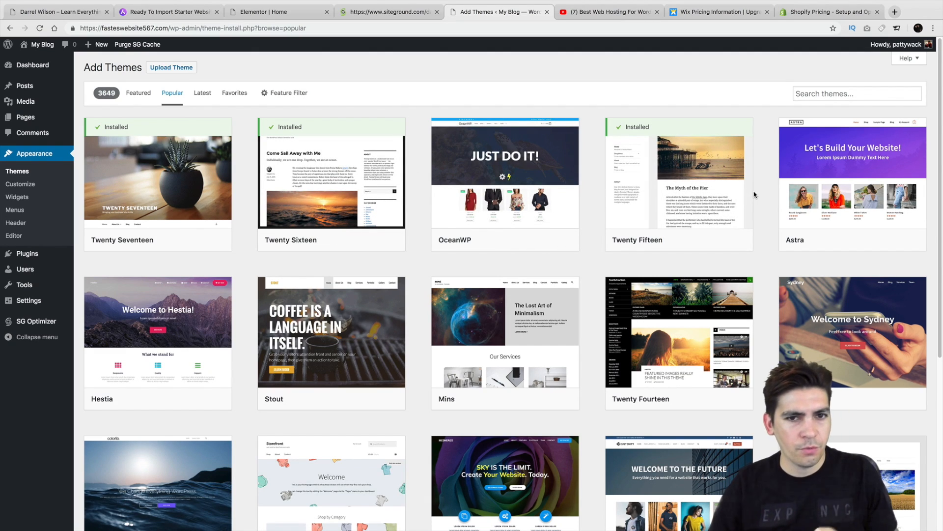
pyautogui.moveTo(858, 174)
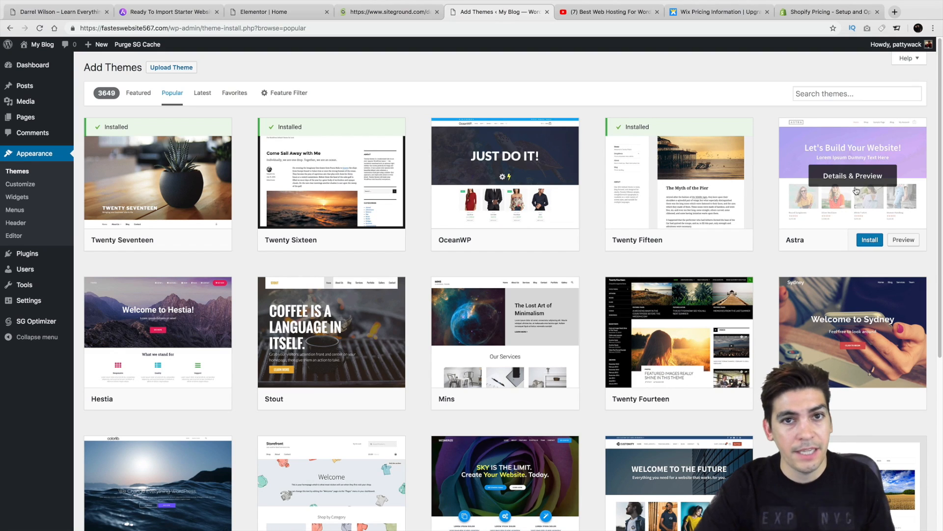
pyautogui.click(871, 240)
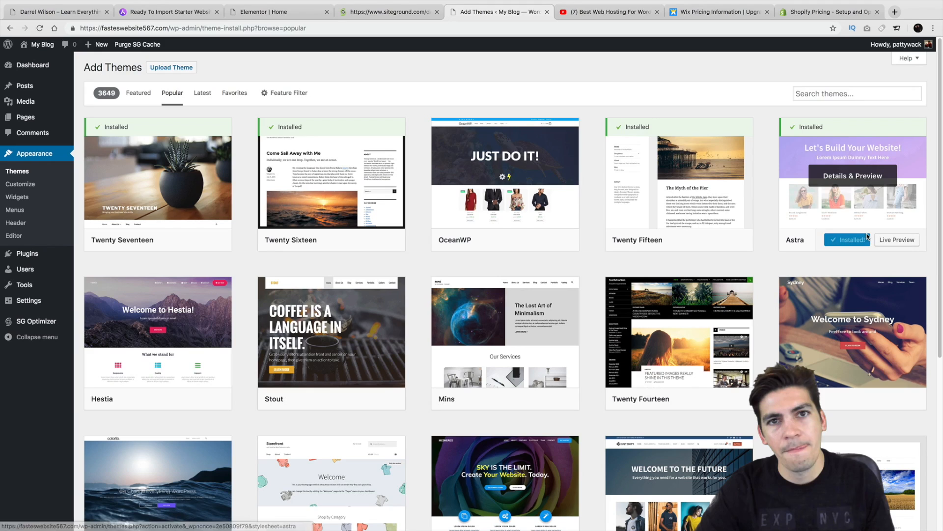
pyautogui.click(854, 240)
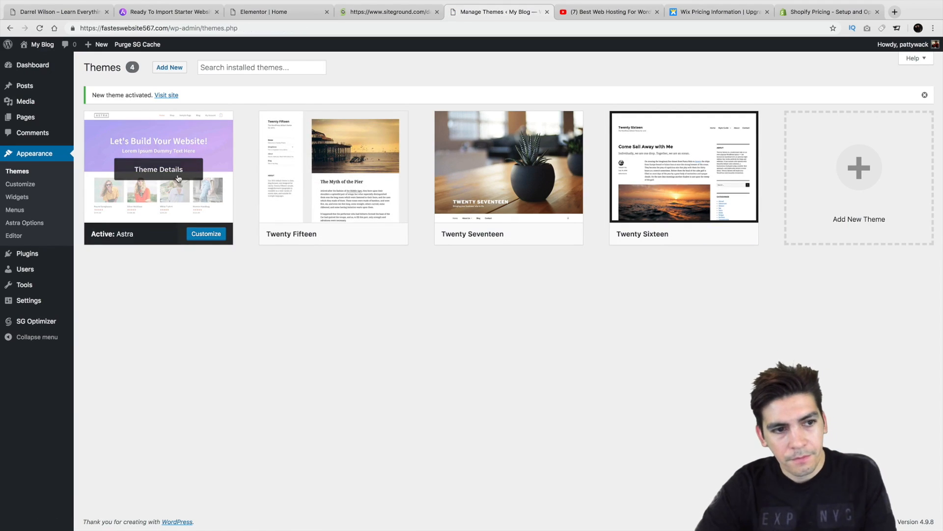
# Step: Install the Astra importer plugin from Astra Options and open the starter site library
pyautogui.click(25, 153)
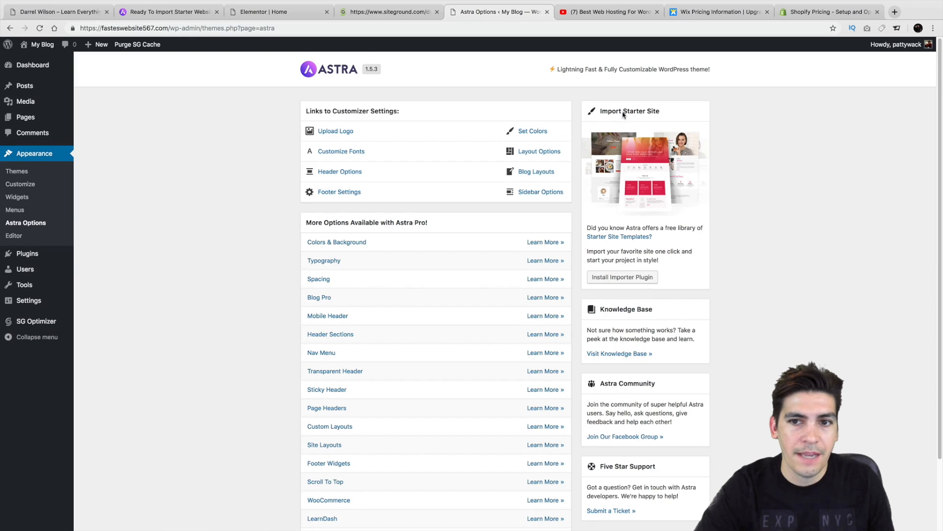
pyautogui.click(623, 278)
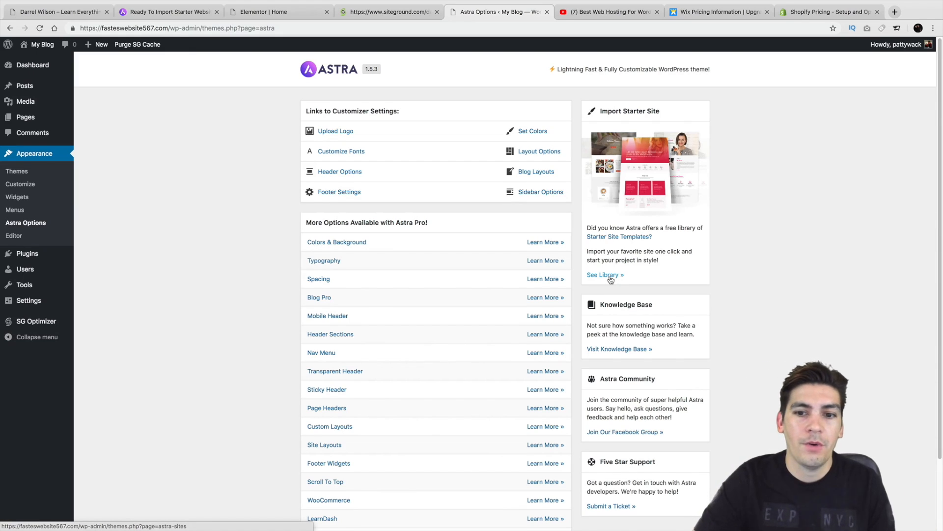
pyautogui.click(610, 277)
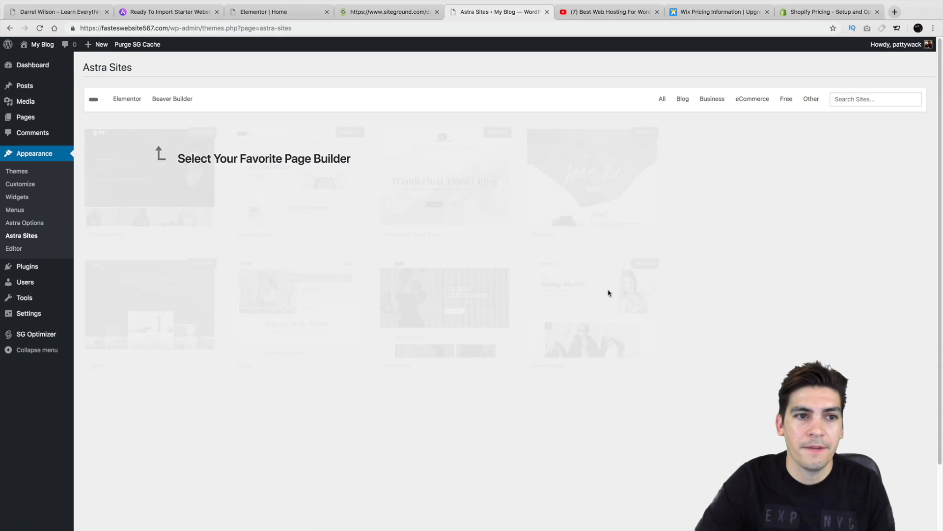
# Step: Filter the starter sites to Elementor and open the Agency template's Details & Preview
pyautogui.click(126, 100)
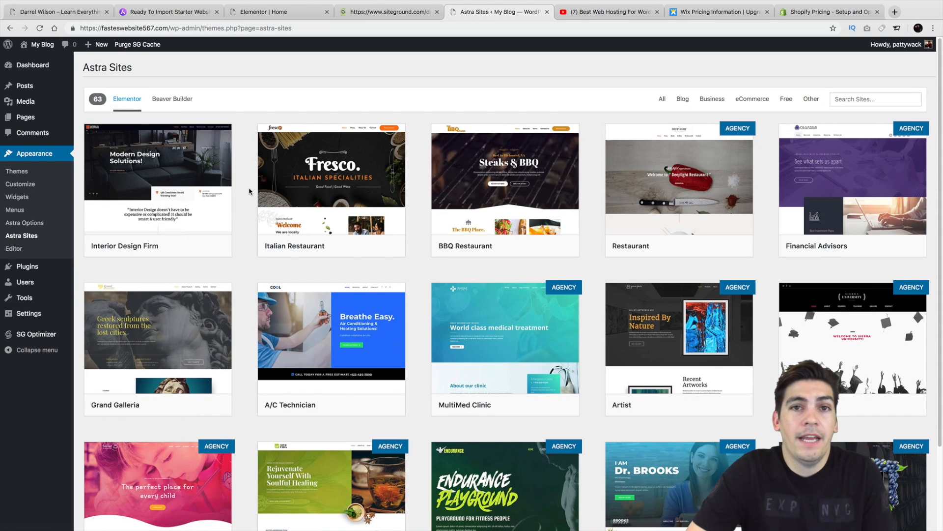
pyautogui.scroll(-5, 249, 191)
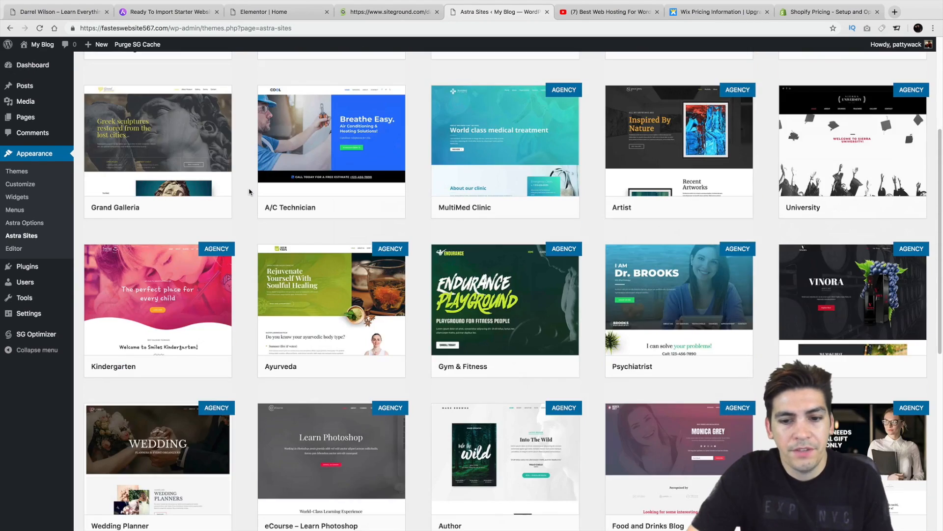
pyautogui.scroll(-10, 249, 192)
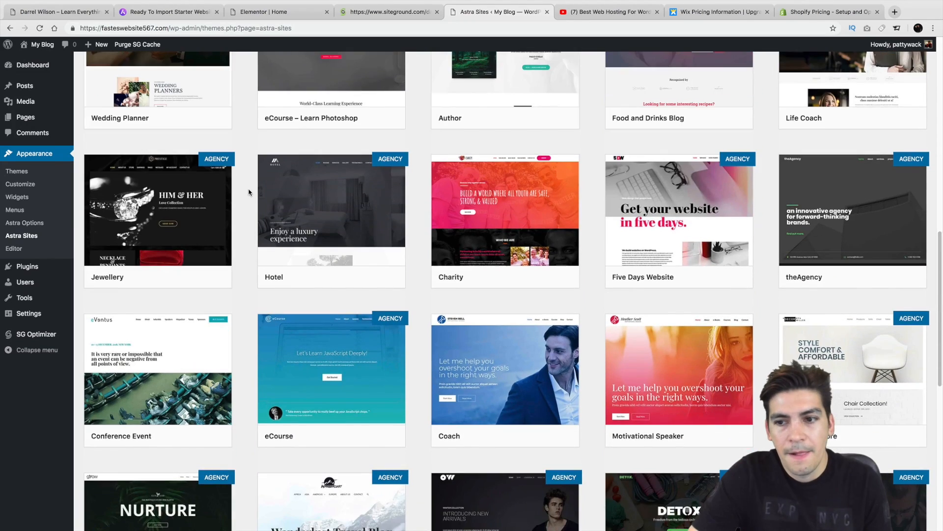
pyautogui.scroll(-10, 249, 191)
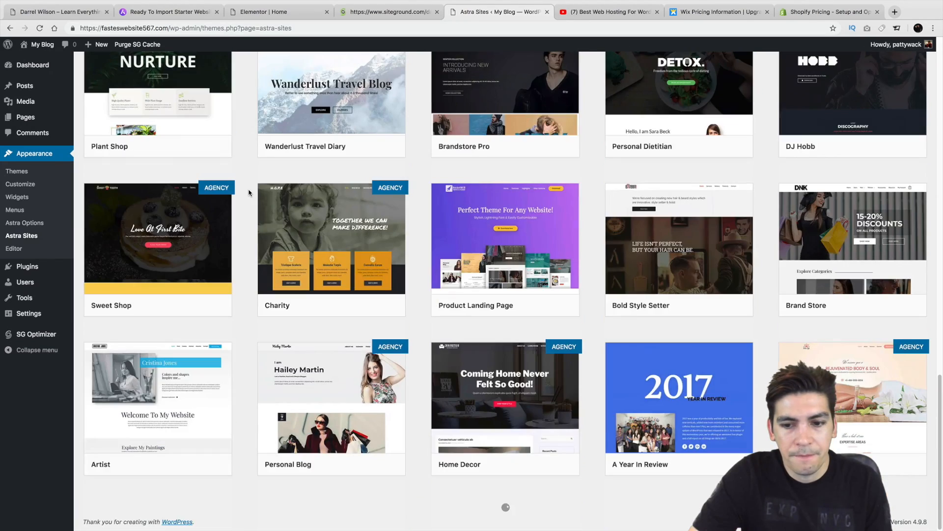
pyautogui.moveTo(509, 238)
pyautogui.scroll(-10, 509, 238)
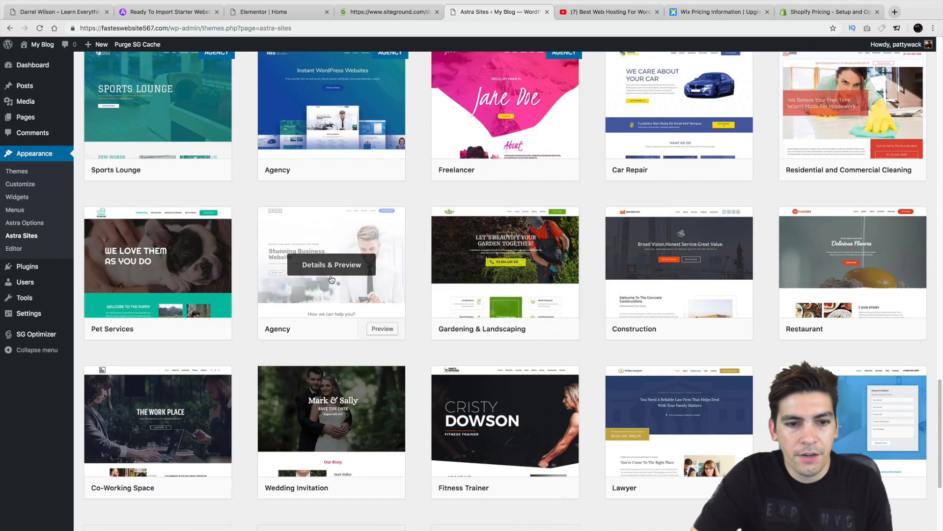
pyautogui.click(352, 272)
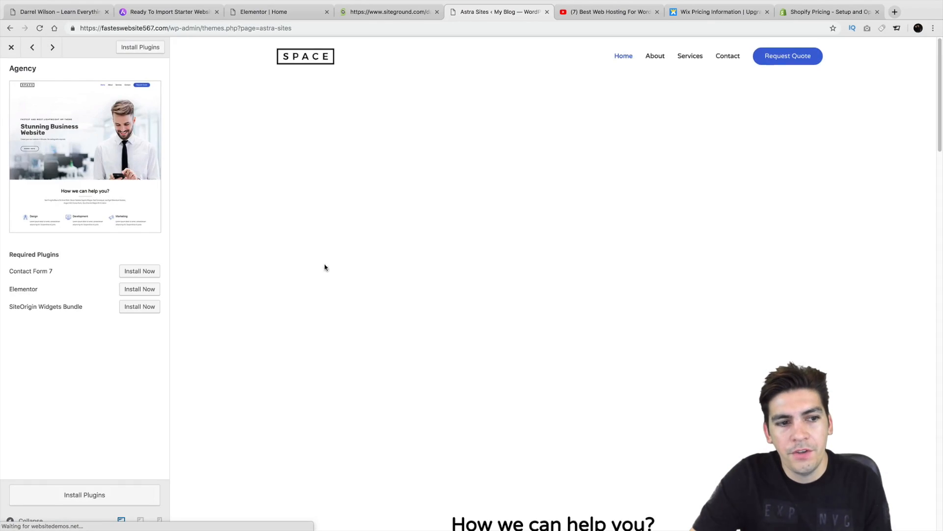
# Step: Install the Agency plugins, import the template, and view the resulting SPACE site
pyautogui.click(143, 48)
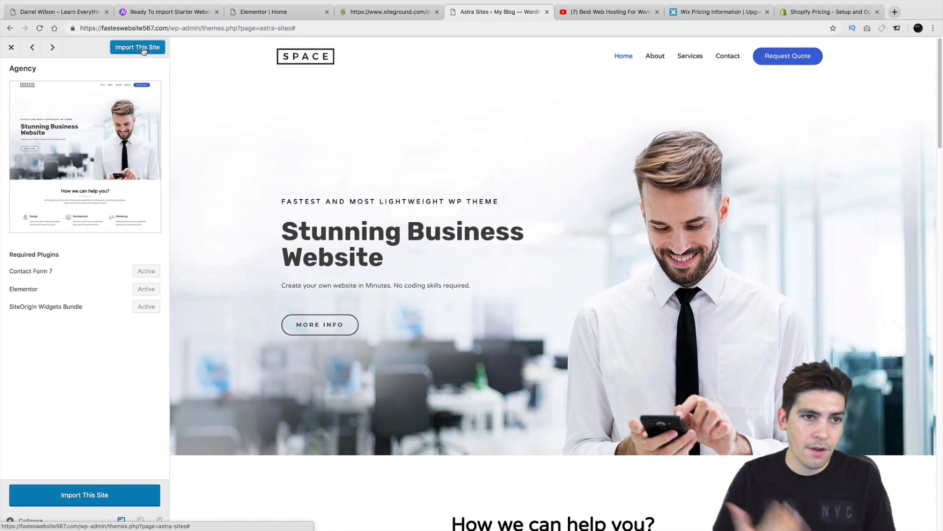
pyautogui.click(143, 50)
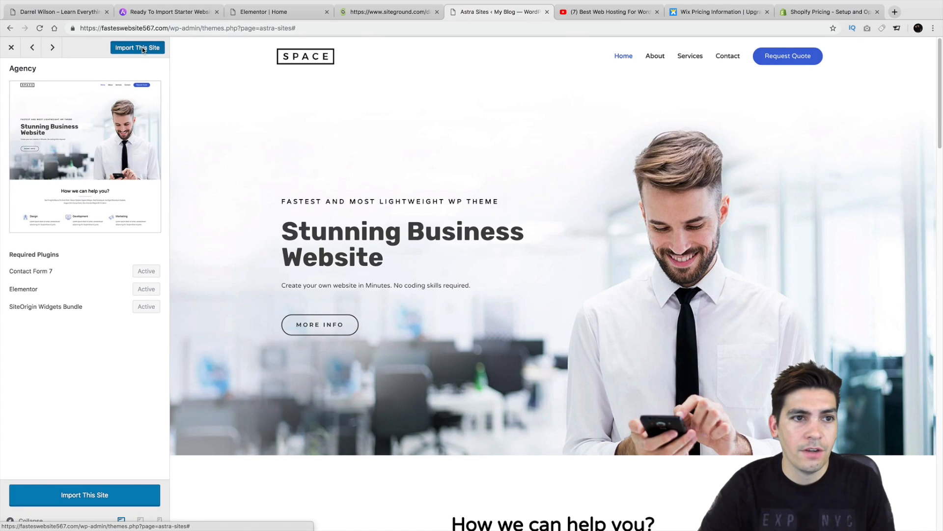
pyautogui.click(549, 161)
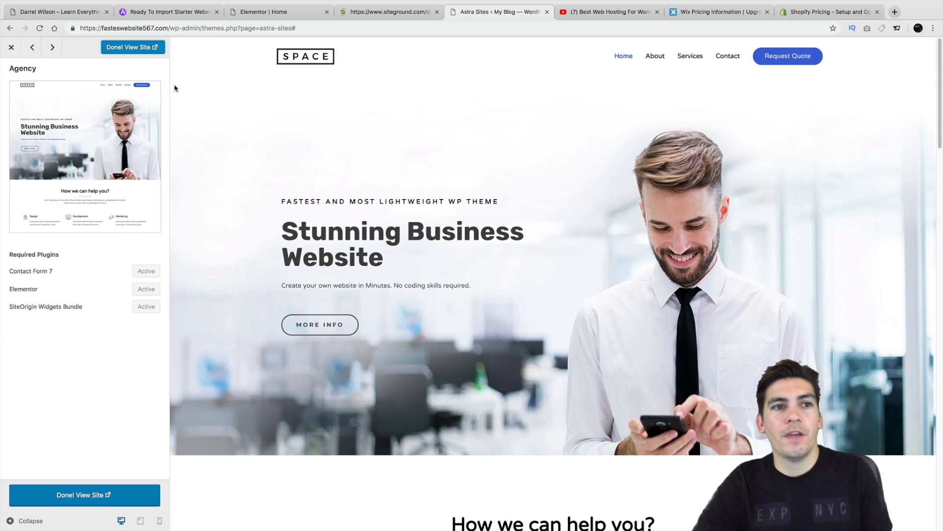
pyautogui.click(124, 47)
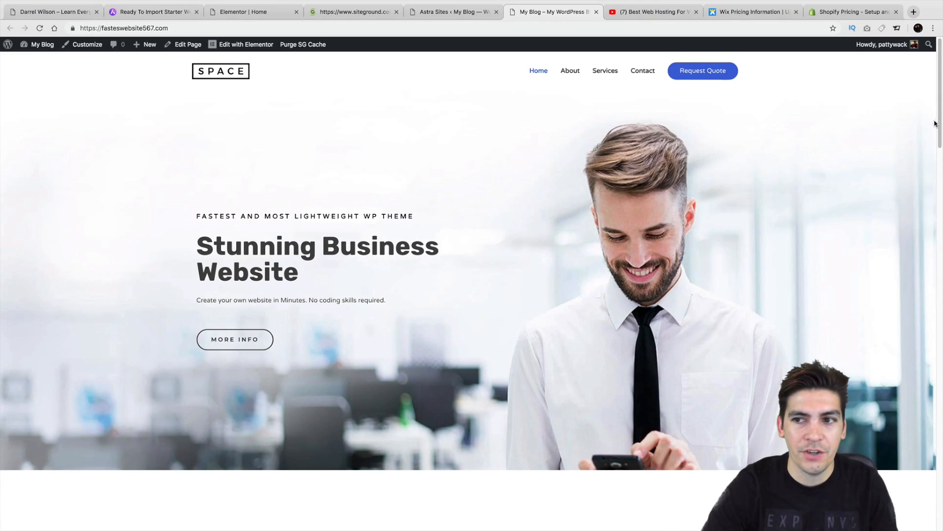
# Step: Browse the About, Services and Contact pages, then edit the home page with Elementor
pyautogui.moveTo(935, 123)
pyautogui.mouseDown()
pyautogui.moveTo(938, 372)
pyautogui.moveTo(937, 123)
pyautogui.mouseUp()
pyautogui.click(570, 72)
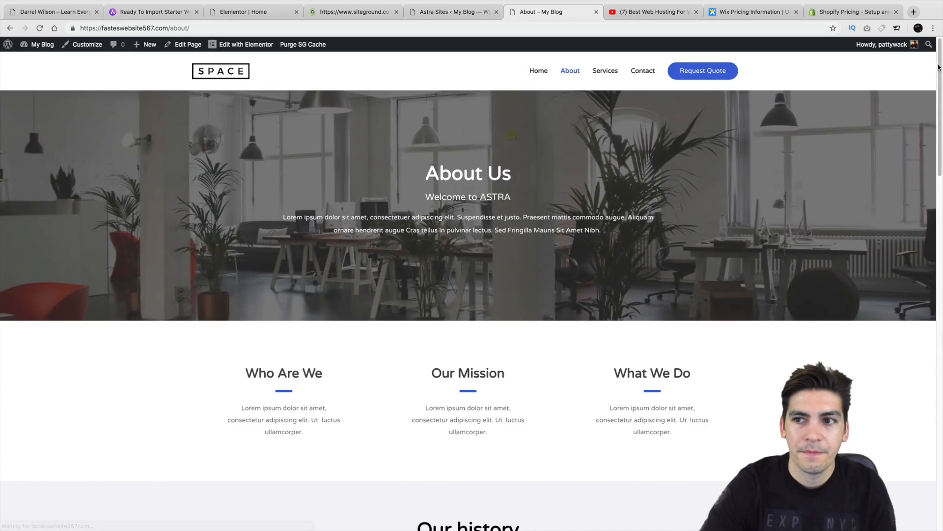
pyautogui.moveTo(938, 72); pyautogui.dragTo(933, 54)
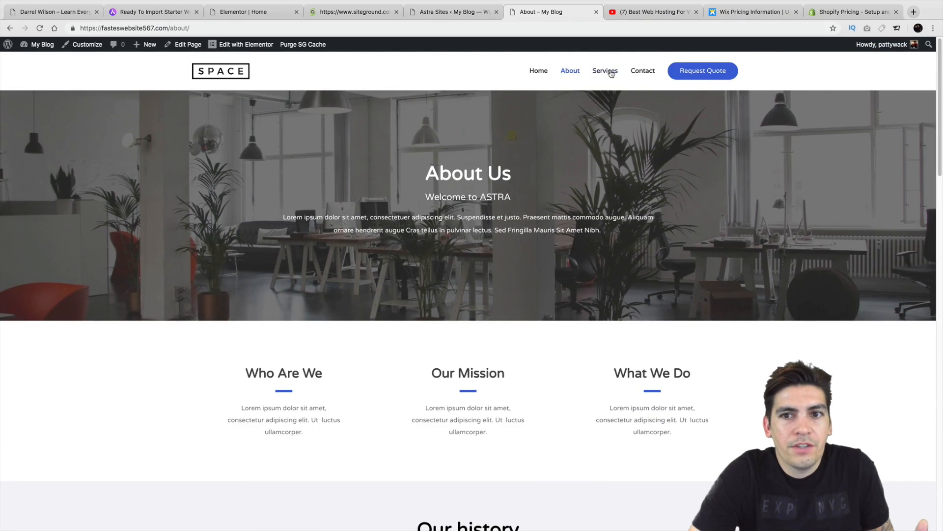
pyautogui.click(611, 72)
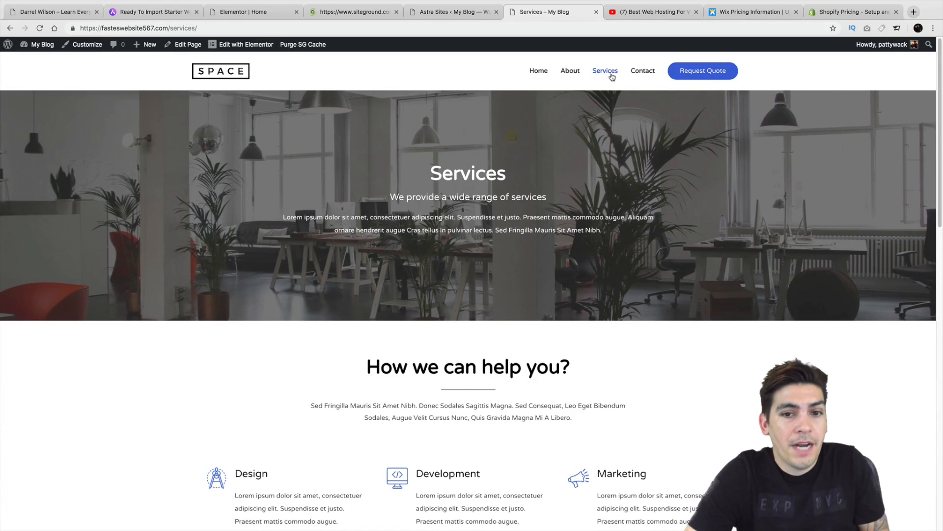
pyautogui.moveTo(939, 99); pyautogui.dragTo(940, 57)
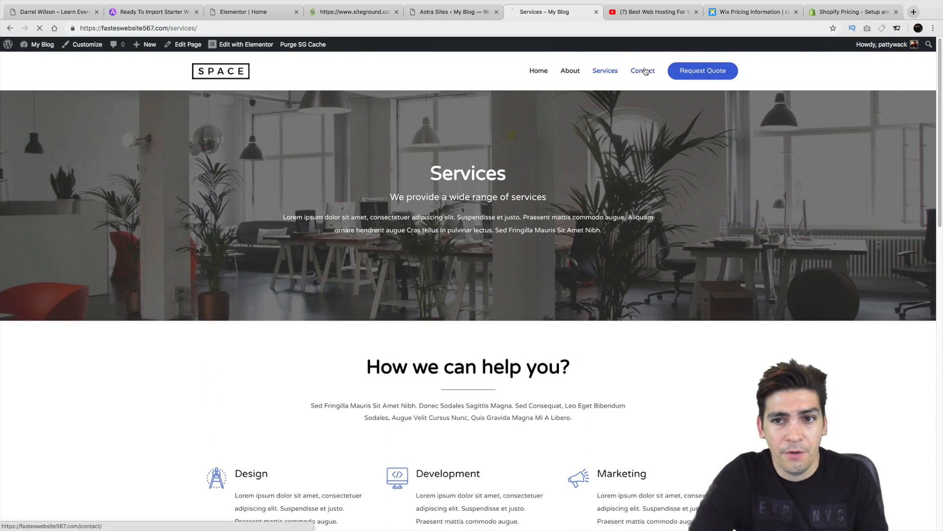
pyautogui.click(643, 70)
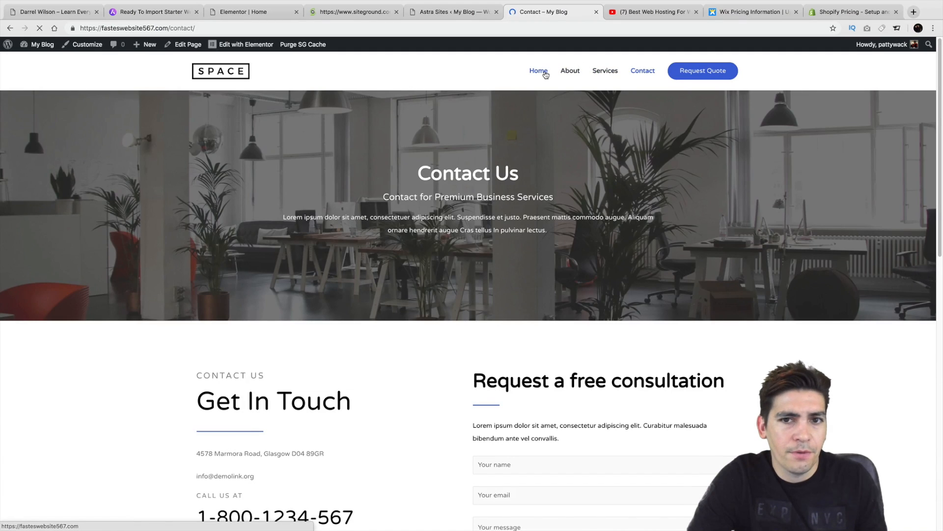
pyautogui.click(539, 71)
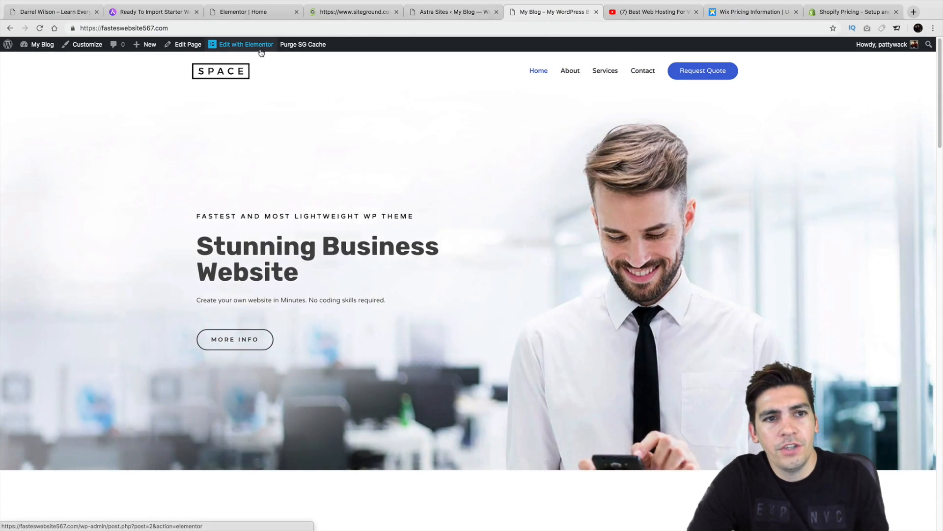
pyautogui.click(259, 51)
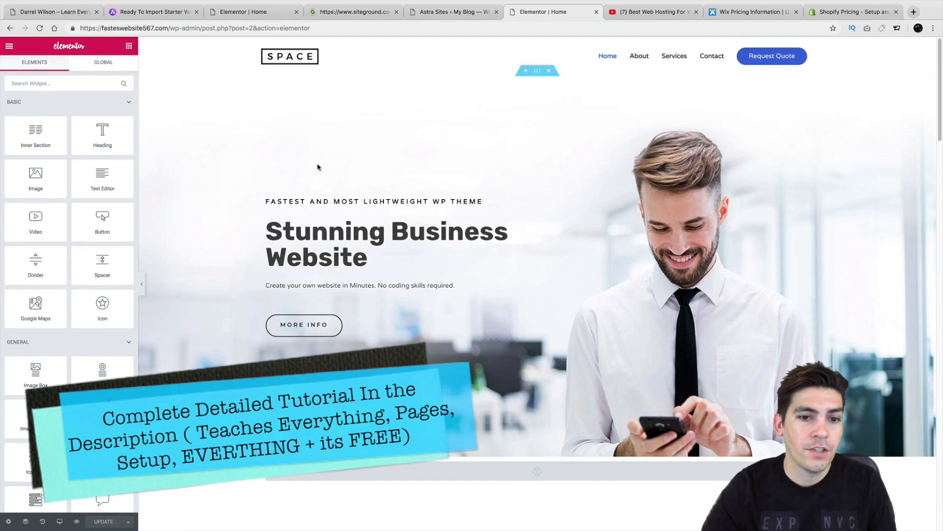
# Step: Change the hero headline to 'Stunning Your Business Website' and drag the Development column
pyautogui.click(384, 234)
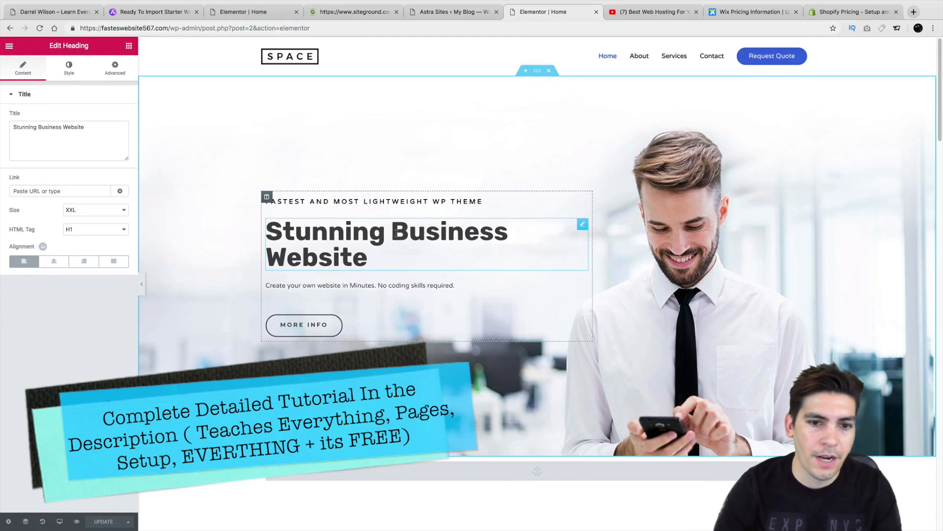
pyautogui.write('Your')
pyautogui.scroll(-5, 399, 227)
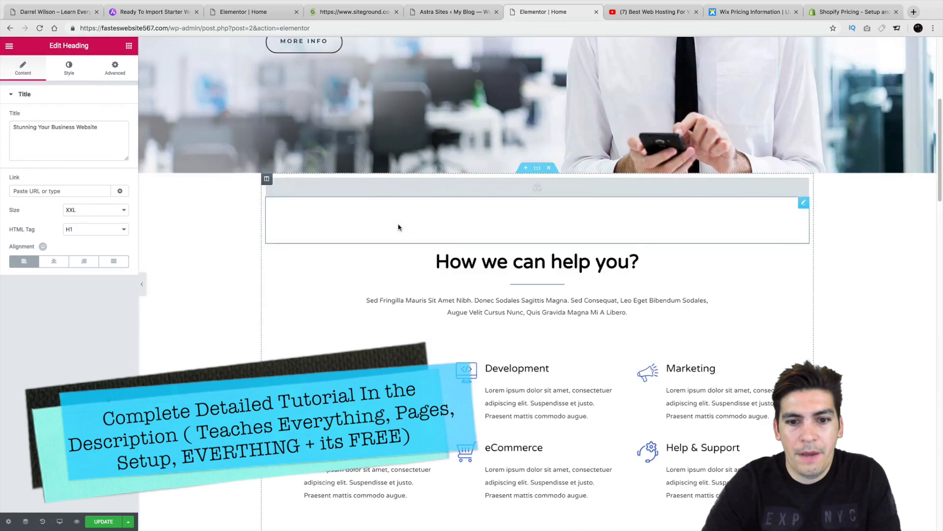
pyautogui.scroll(-2, 398, 227)
pyautogui.moveTo(450, 249); pyautogui.dragTo(326, 246)
# Step: Rename the Portfolio heading to 'Gallery'
pyautogui.doubleClick(541, 458)
pyautogui.scroll(-3, 540, 458)
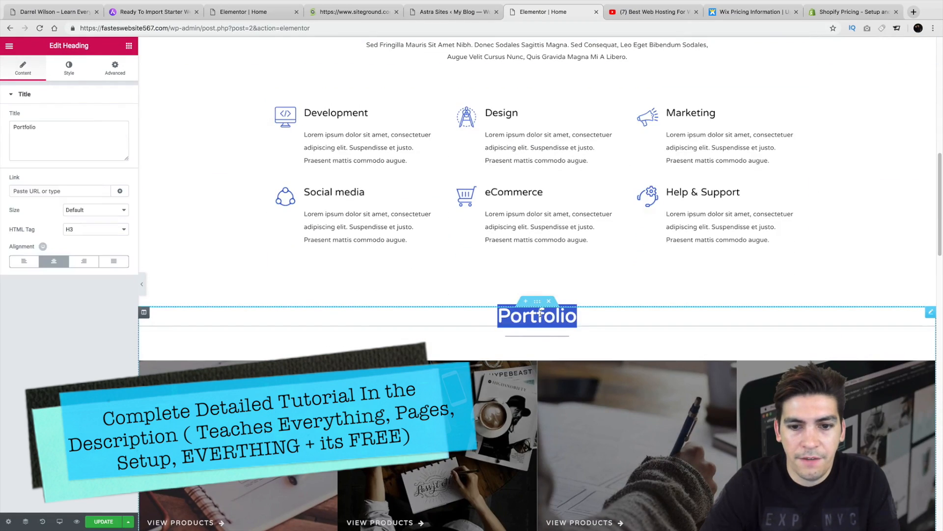
pyautogui.write('Fallery')
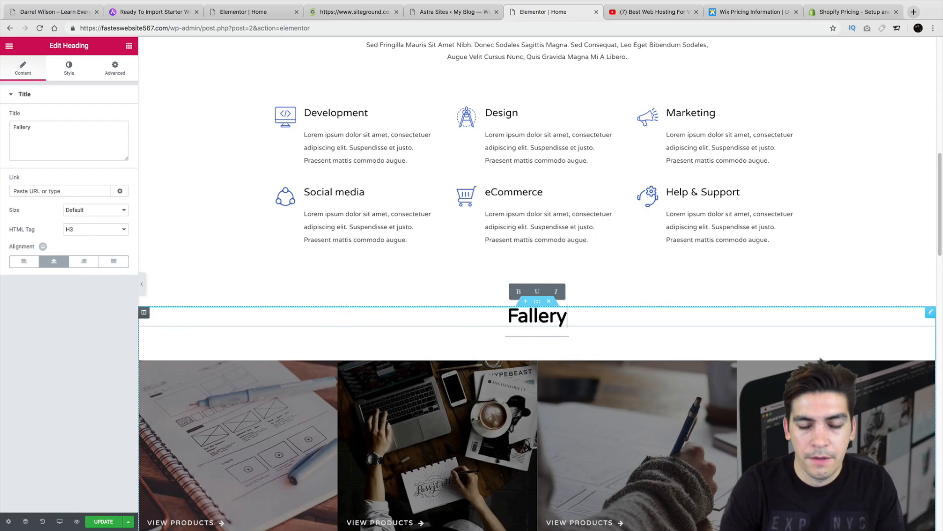
pyautogui.press('BackSpace')
pyautogui.press('BackSpace')
pyautogui.press('BackSpace')
pyautogui.press('BackSpace')
pyautogui.press('BackSpace')
pyautogui.press('BackSpace')
pyautogui.press('BackSpace')
pyautogui.write('Gal')
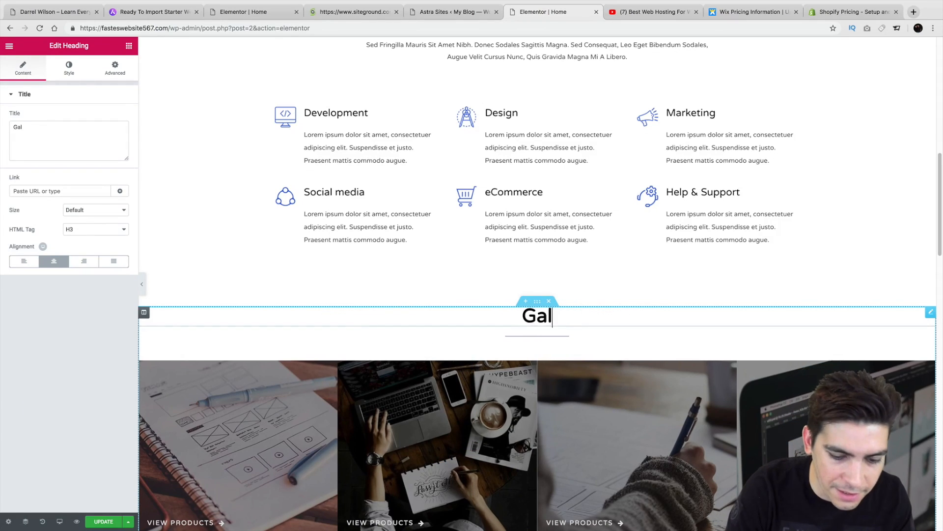
pyautogui.write('lery')
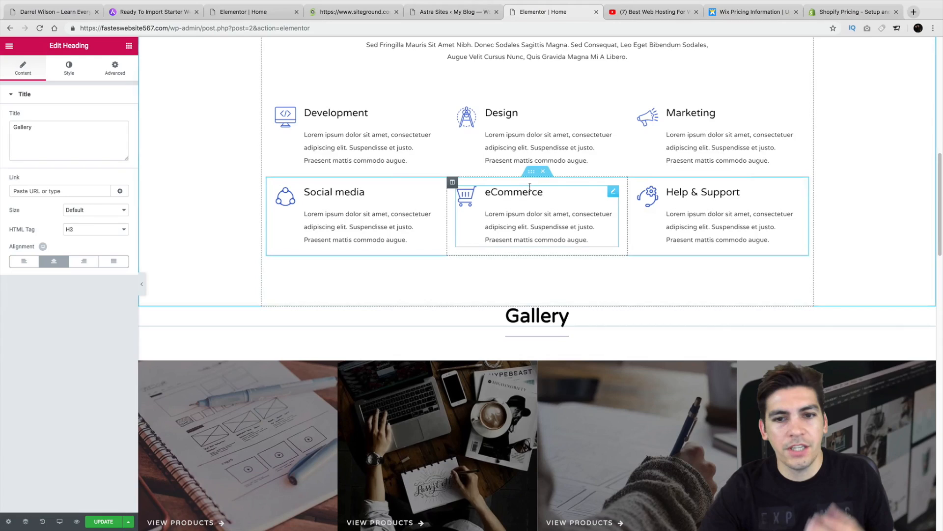
# Step: Move the Marketing column between Development and Design in the services section
pyautogui.scroll(-5, 530, 200)
pyautogui.scroll(-8, 530, 200)
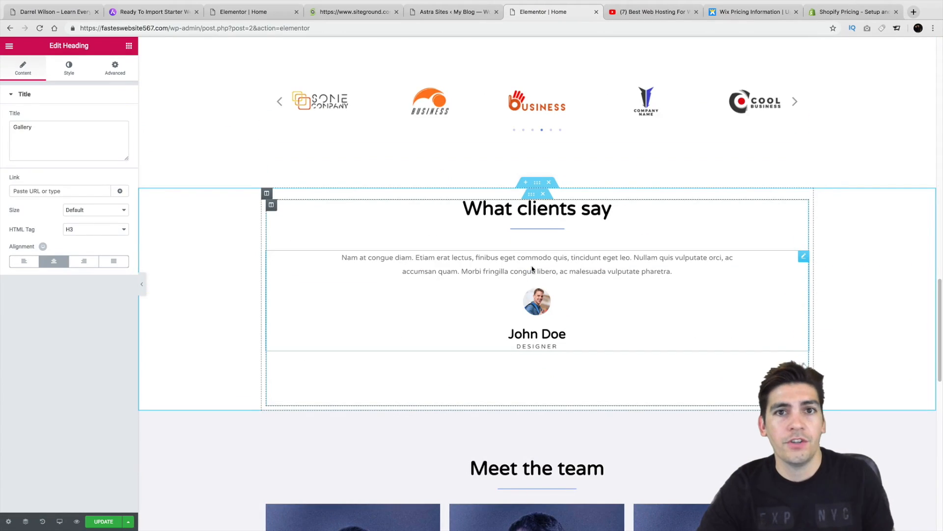
pyautogui.scroll(15, 532, 269)
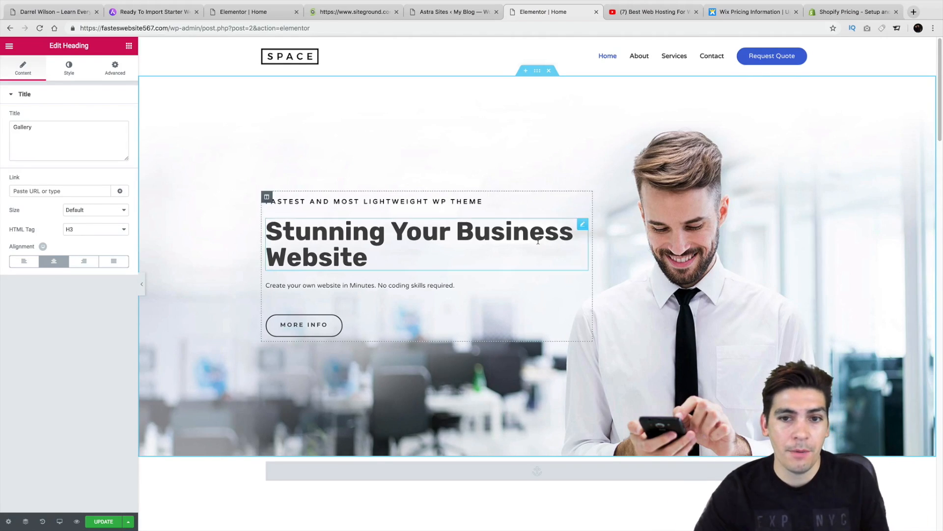
pyautogui.scroll(-3, 535, 252)
pyautogui.scroll(-2, 570, 369)
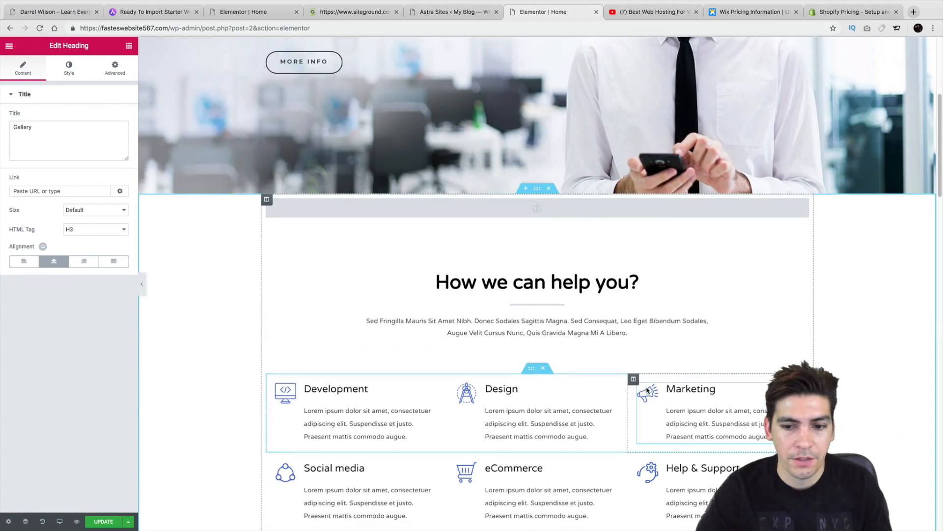
pyautogui.moveTo(635, 382); pyautogui.dragTo(502, 393)
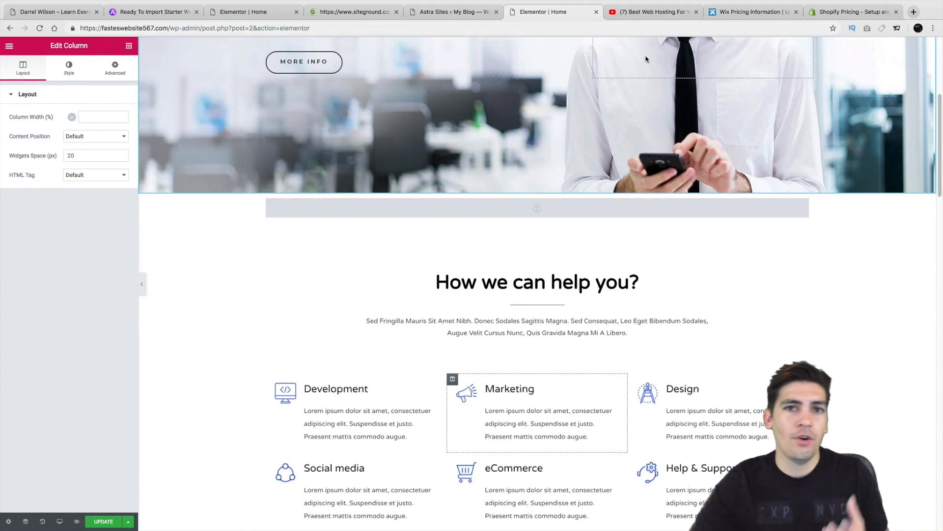
pyautogui.click(735, 17)
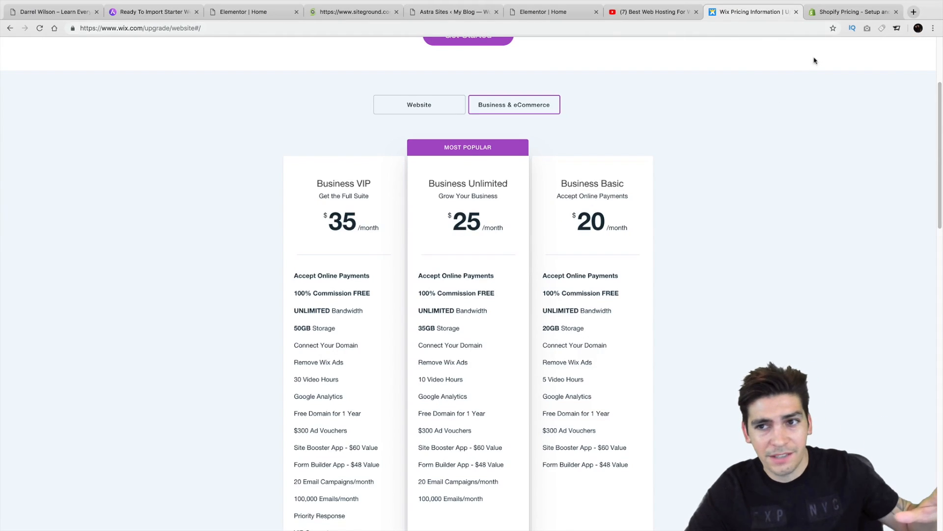
pyautogui.click(840, 10)
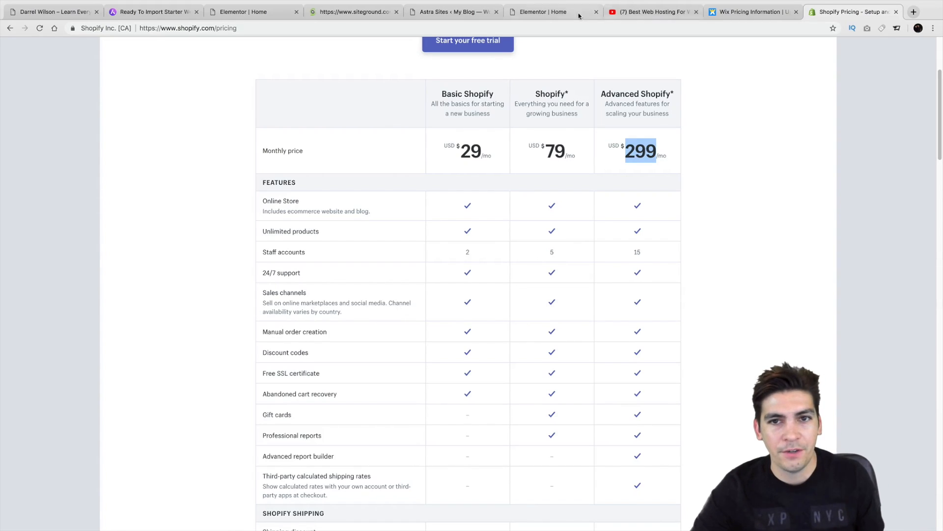
pyautogui.click(552, 15)
pyautogui.scroll(5, 461, 112)
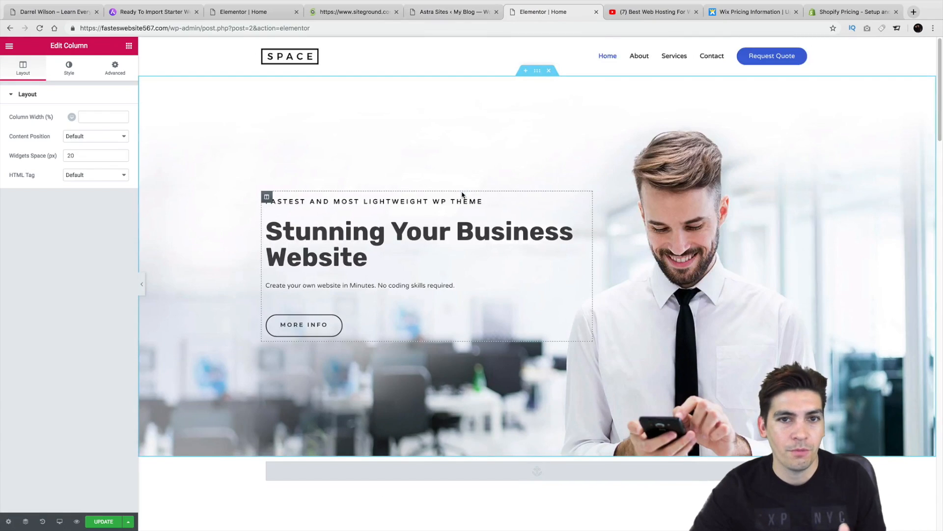